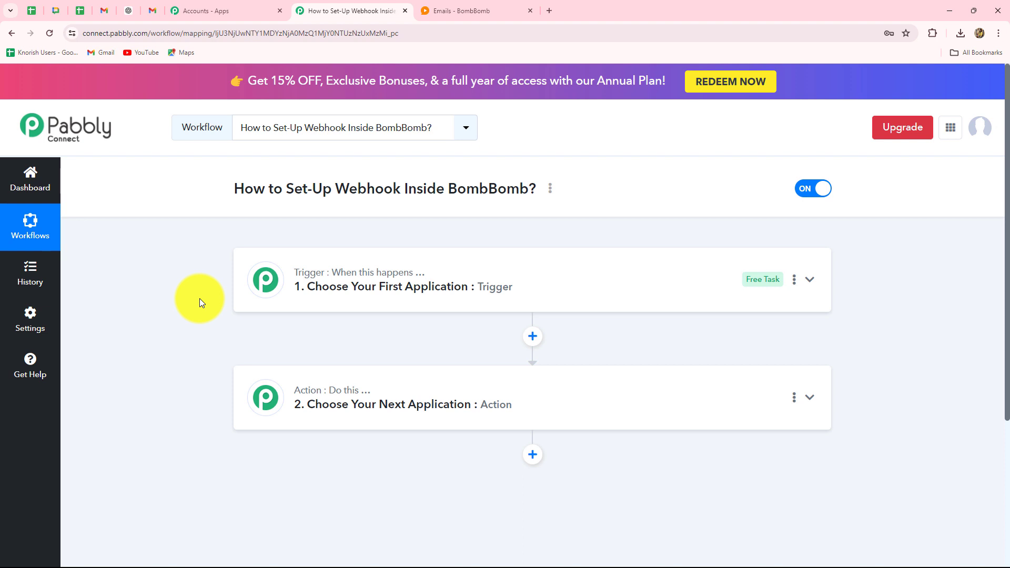
left_click(450, 6)
left_click(348, 4)
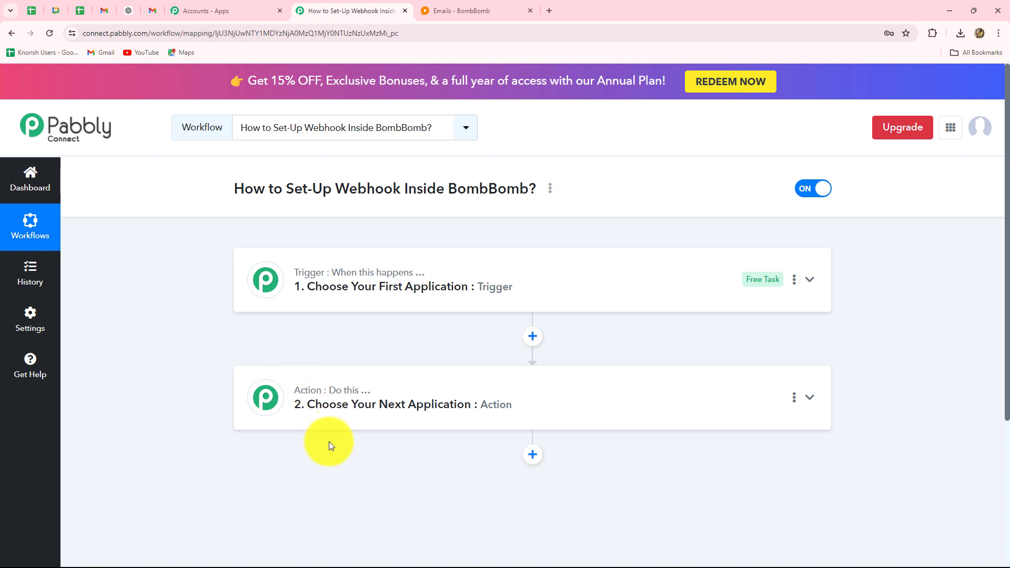
scroll(330, 464, "down", 4)
scroll(329, 464, "up", 3)
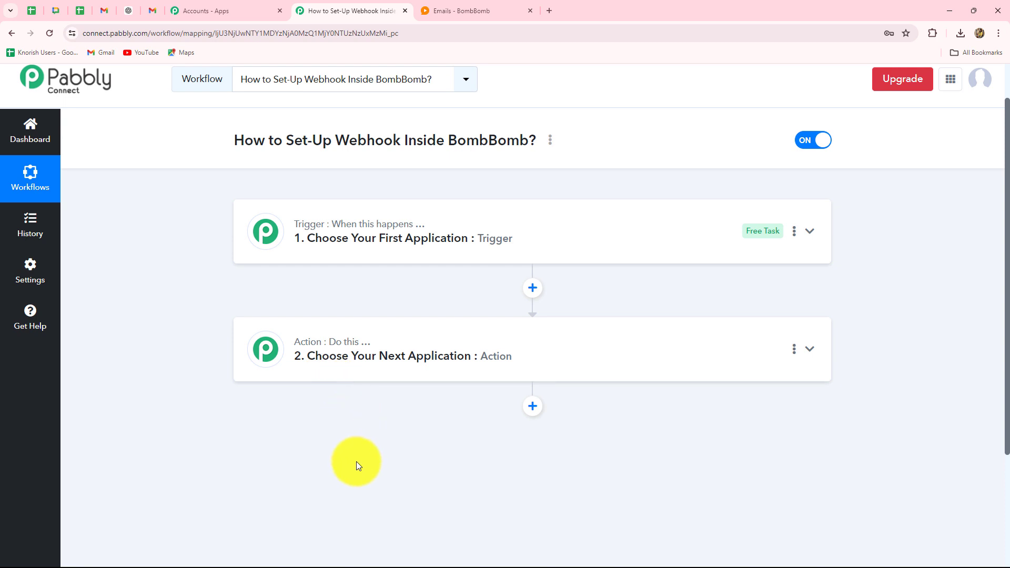
left_click(449, 7)
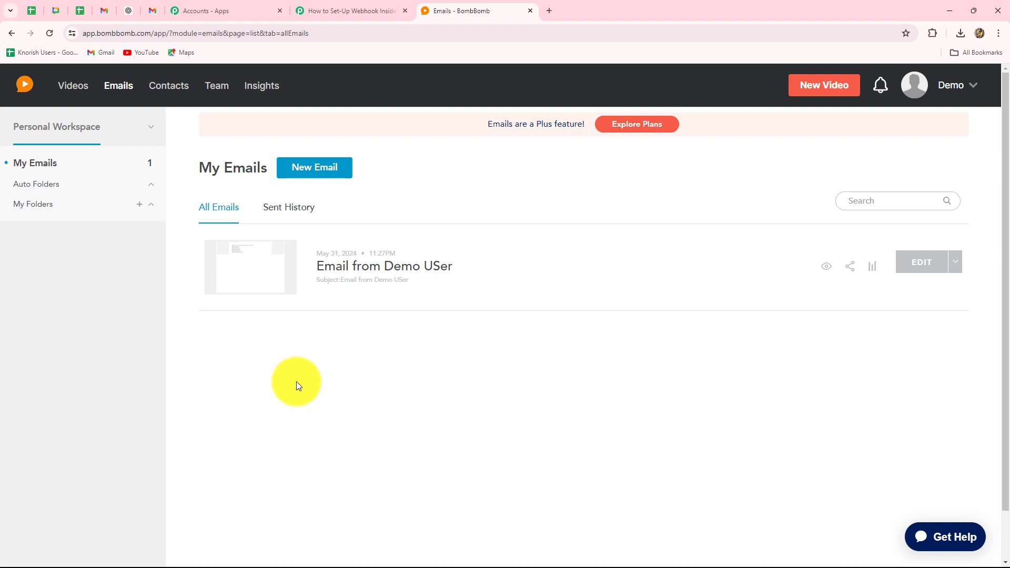
left_click(305, 9)
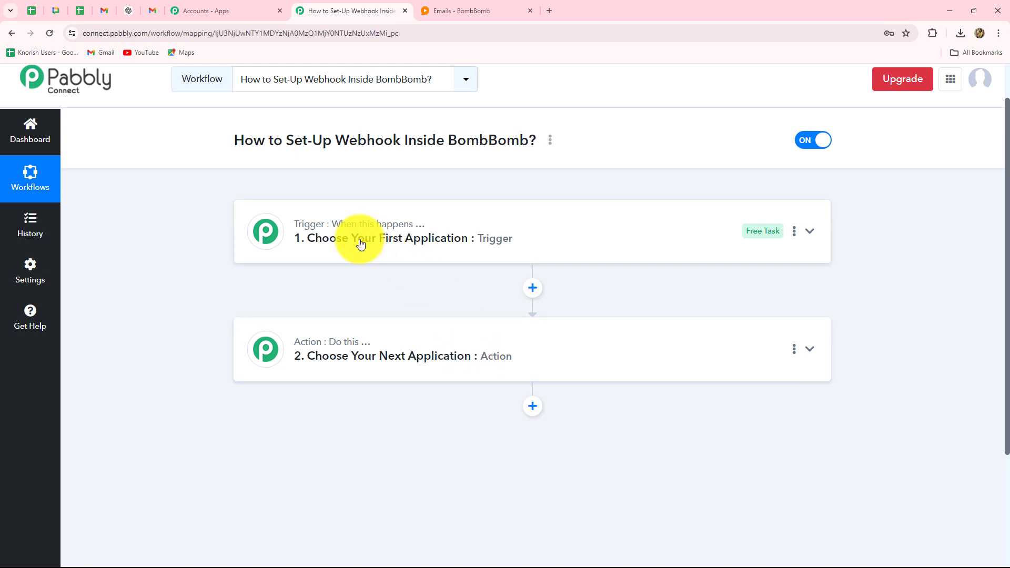
Set the workflow's trigger application to BombBomb with Configure Webhooks as the trigger event.
left_click(306, 226)
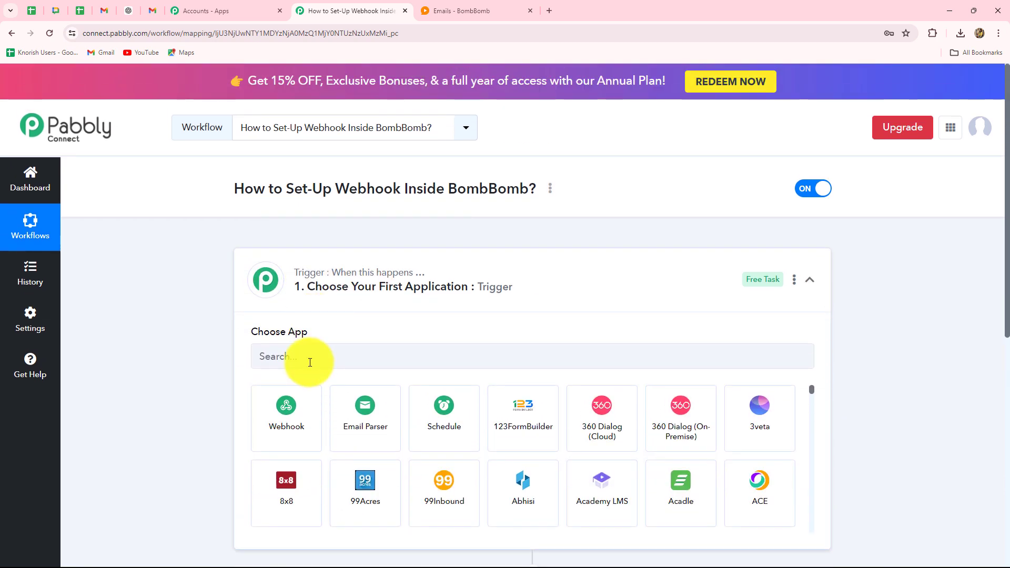
left_click(309, 362)
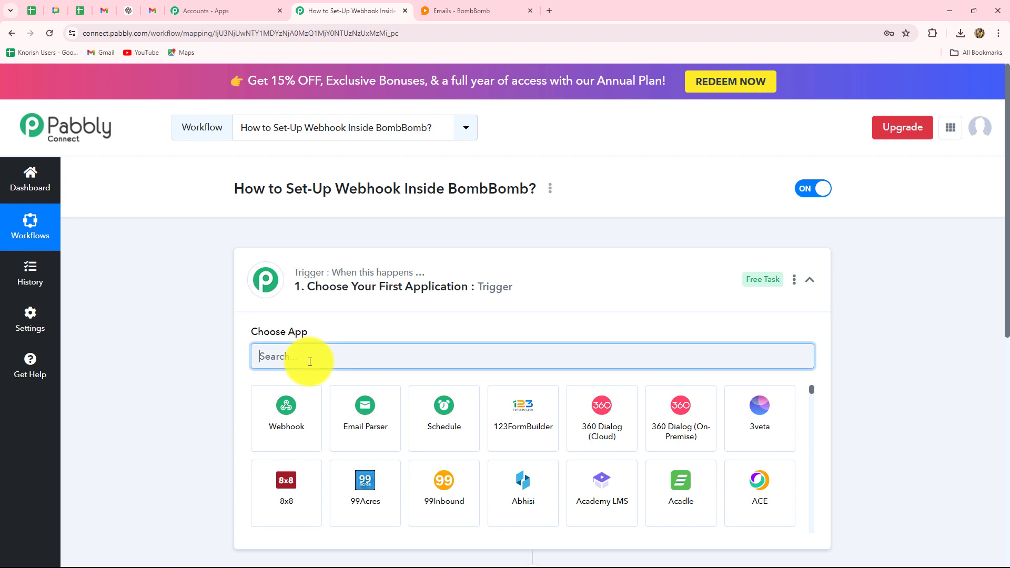
type("Bo")
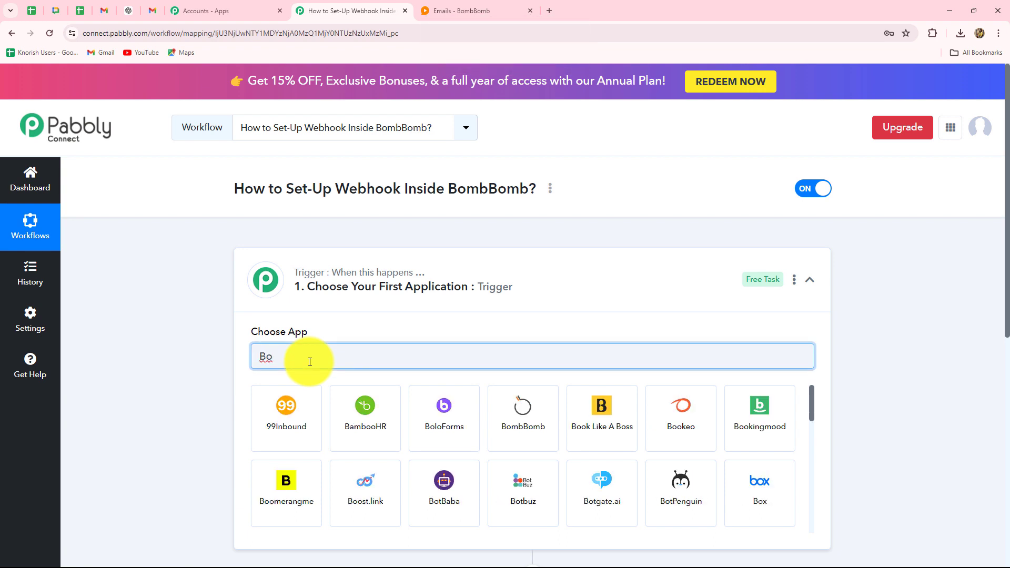
type("mb")
left_click(281, 412)
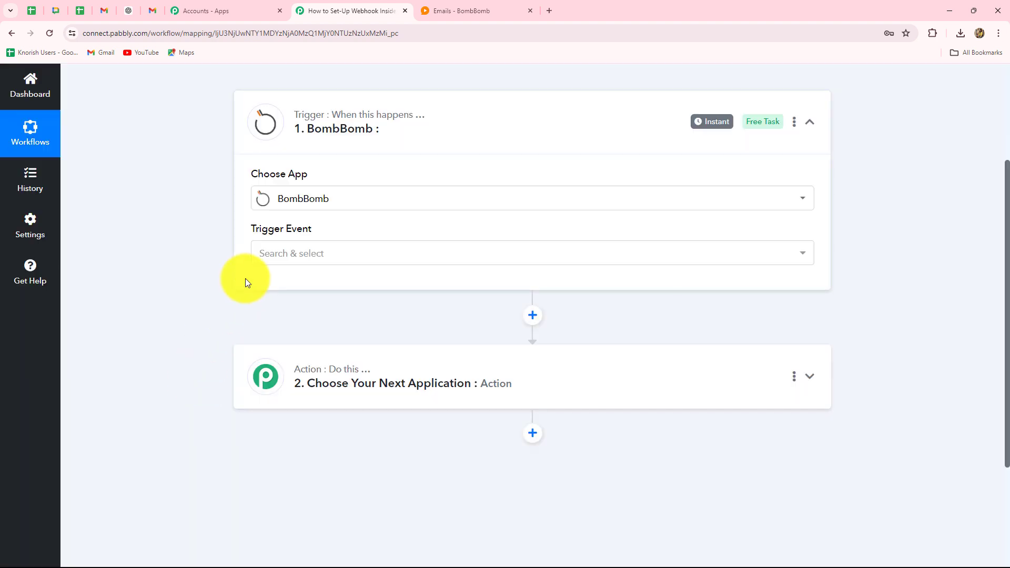
left_click(271, 256)
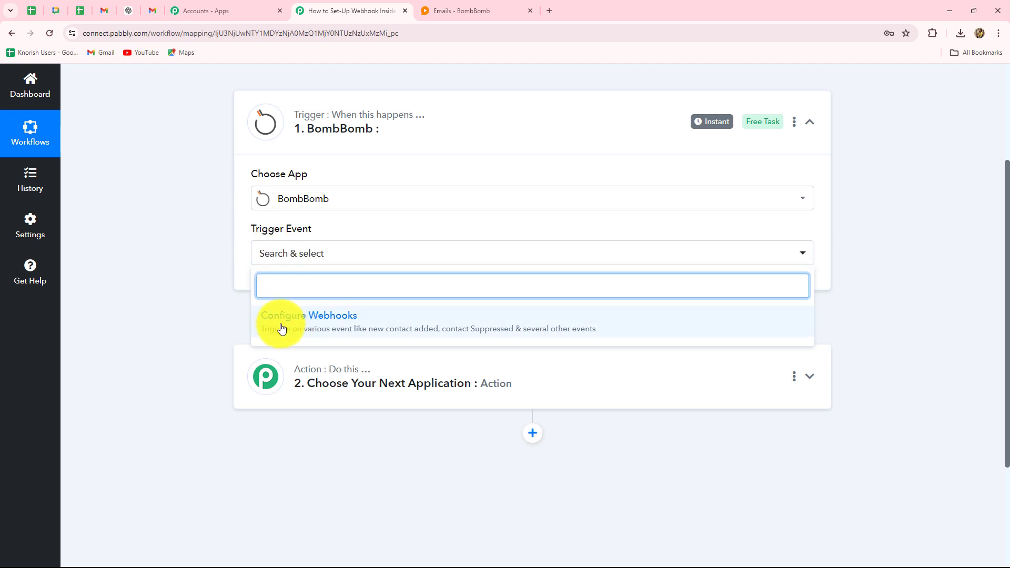
left_click(348, 321)
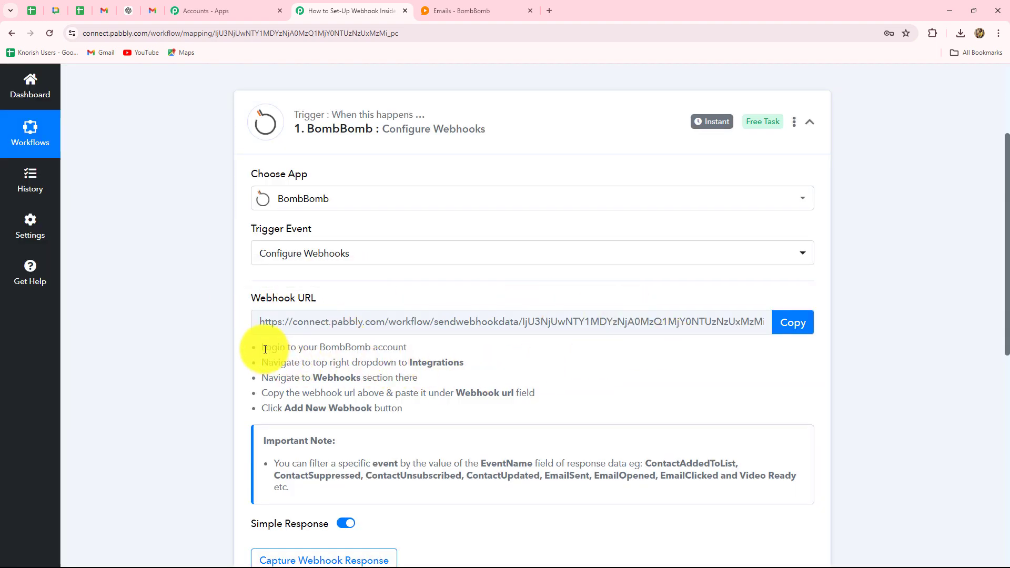
Go through the BombBomb connection instructions and copy the trigger's webhook URL.
left_click_drag(266, 348, 415, 412)
left_click(648, 367)
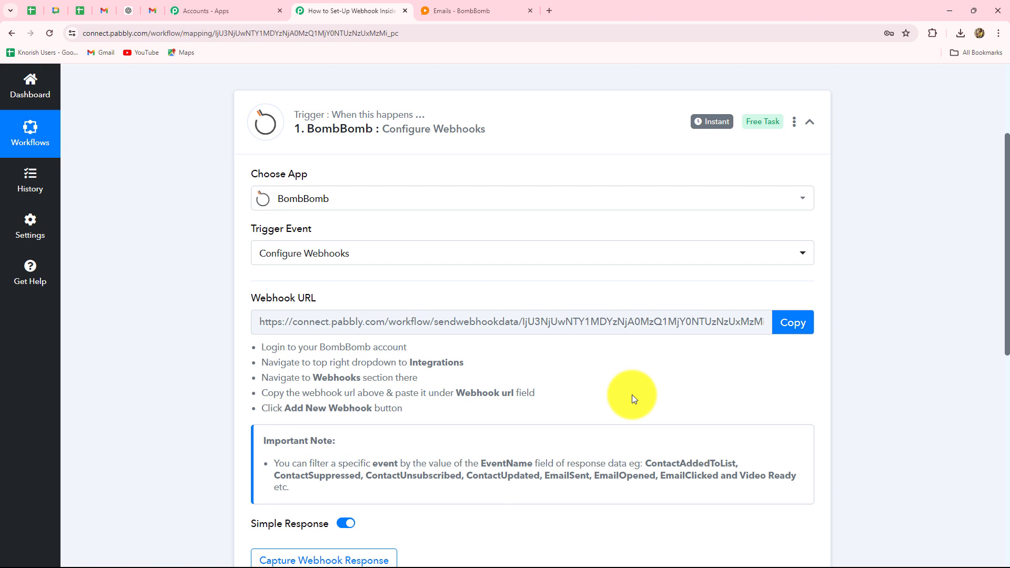
left_click(787, 327)
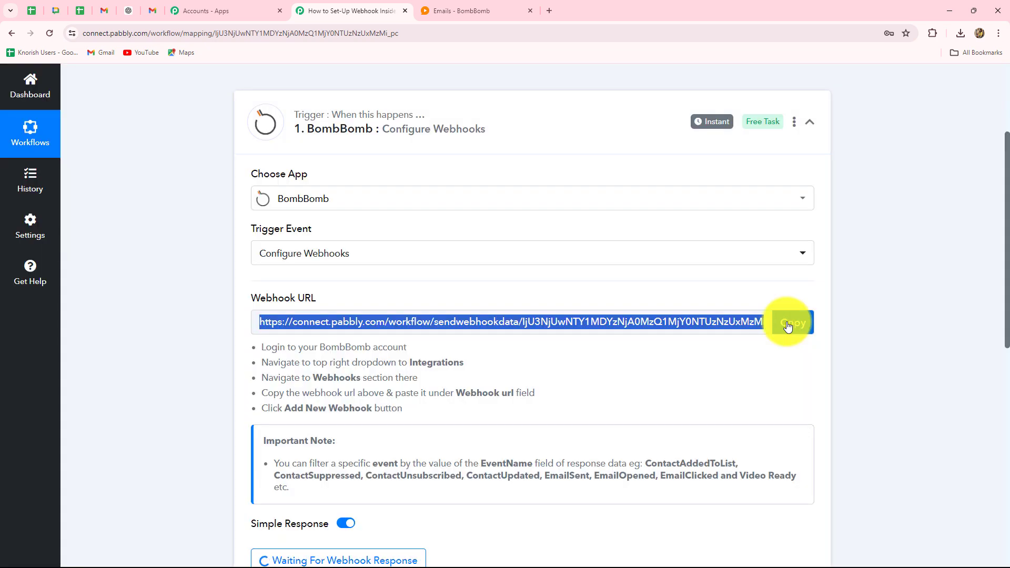
Switch to BombBomb, search the account's integrations for "we" and open the Webhooks integration's details.
left_click(475, 8)
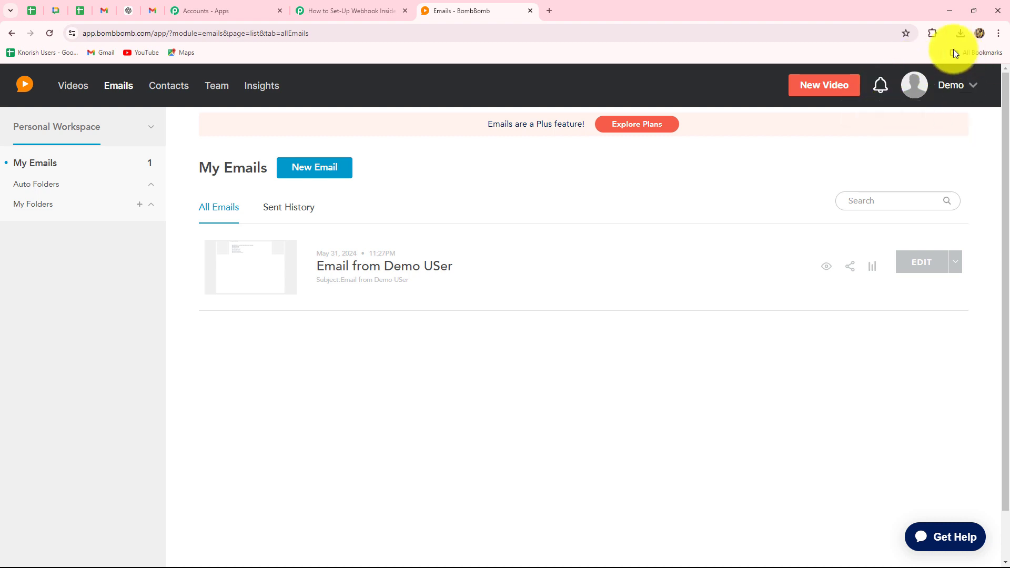
left_click(973, 86)
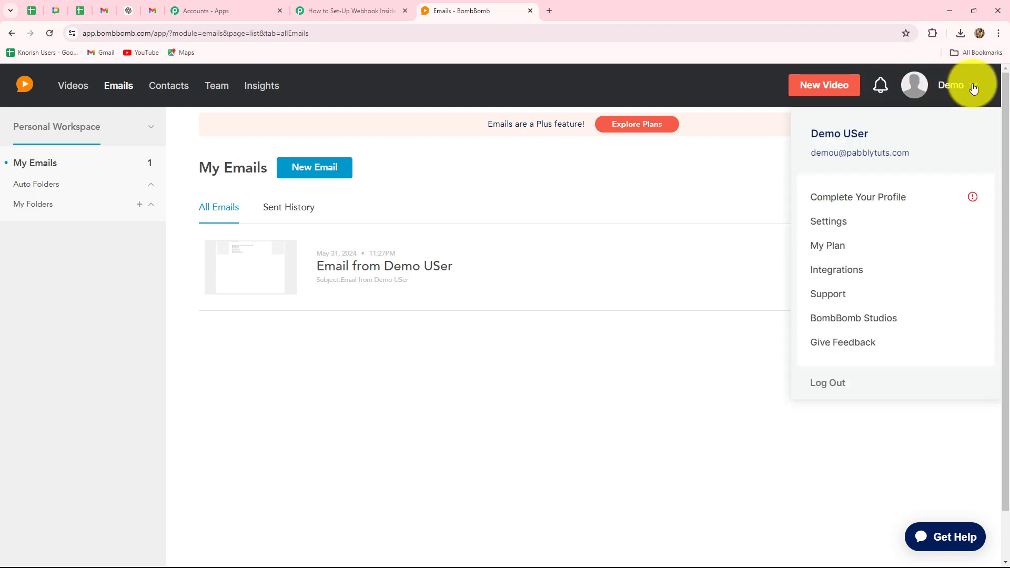
left_click(850, 275)
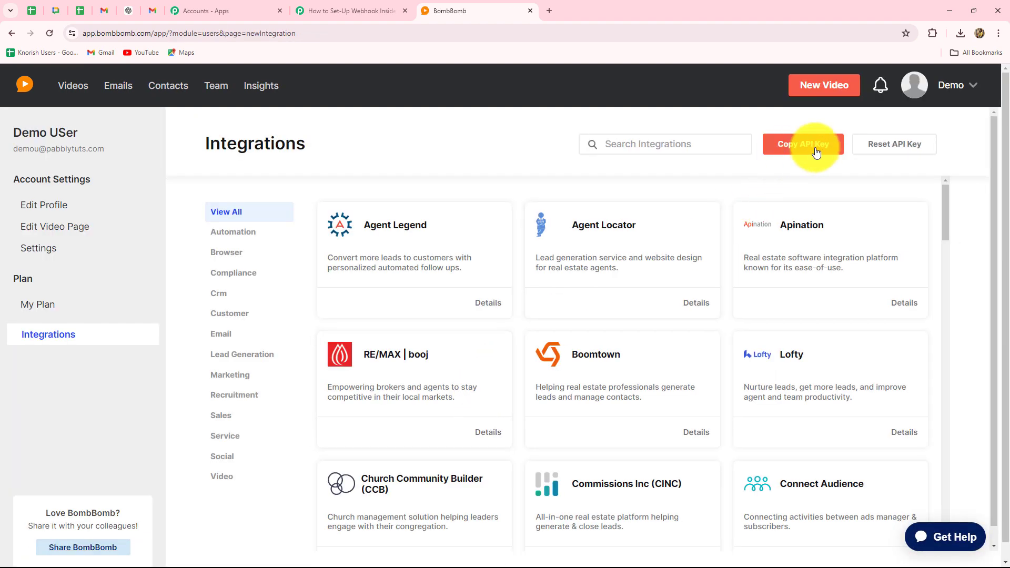
left_click(716, 145)
type("we")
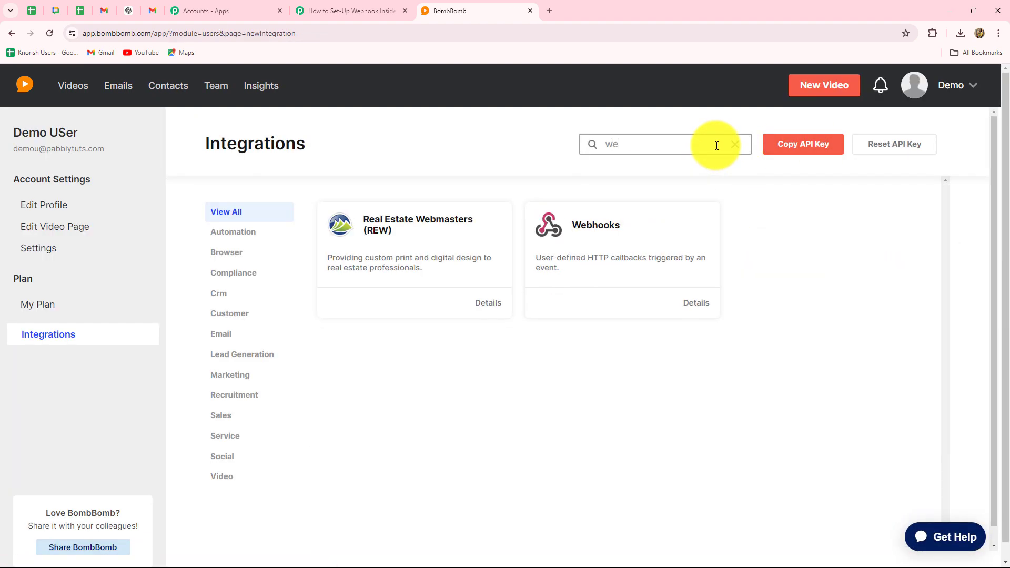
left_click(686, 294)
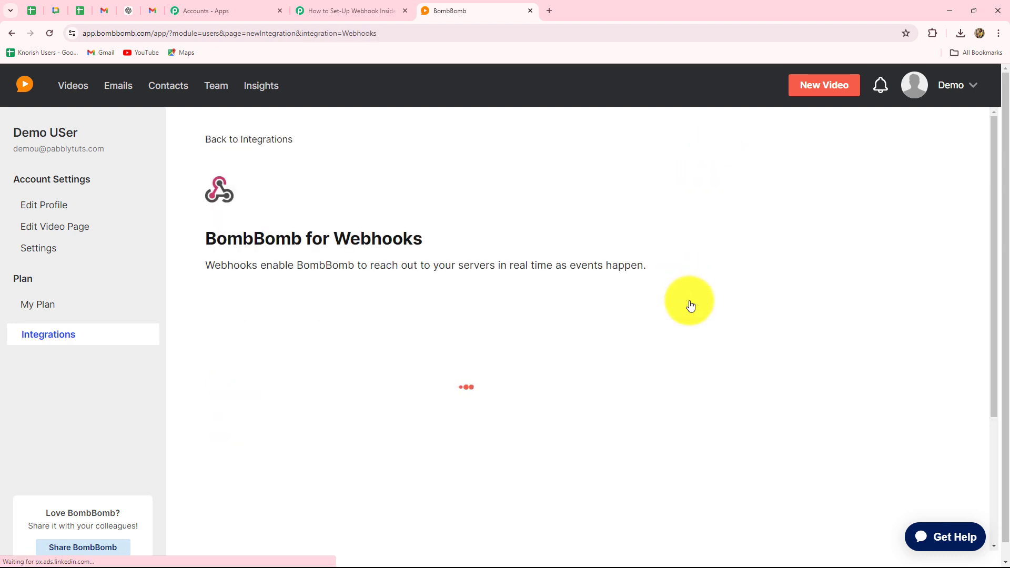
Add a new webhook in BombBomb using the webhook URL copied from the Pabbly Connect trigger.
scroll(630, 450, "down", 1)
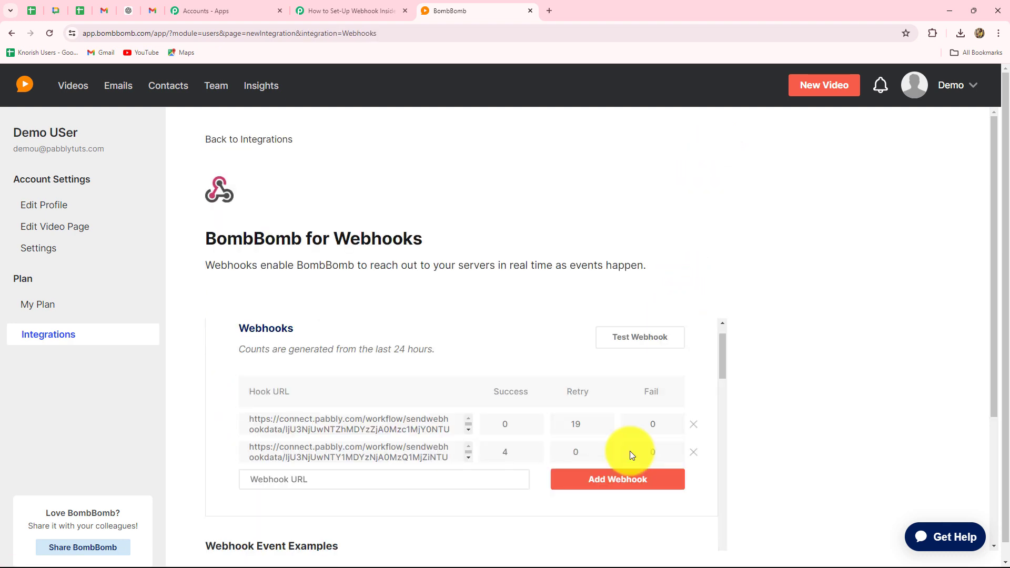
scroll(841, 449, "down", 2)
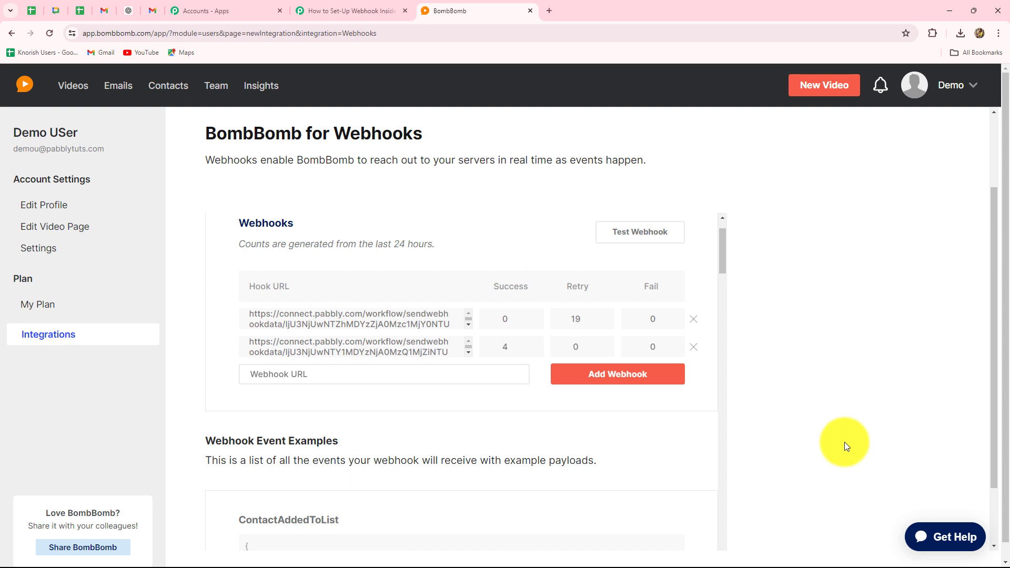
left_click(351, 379)
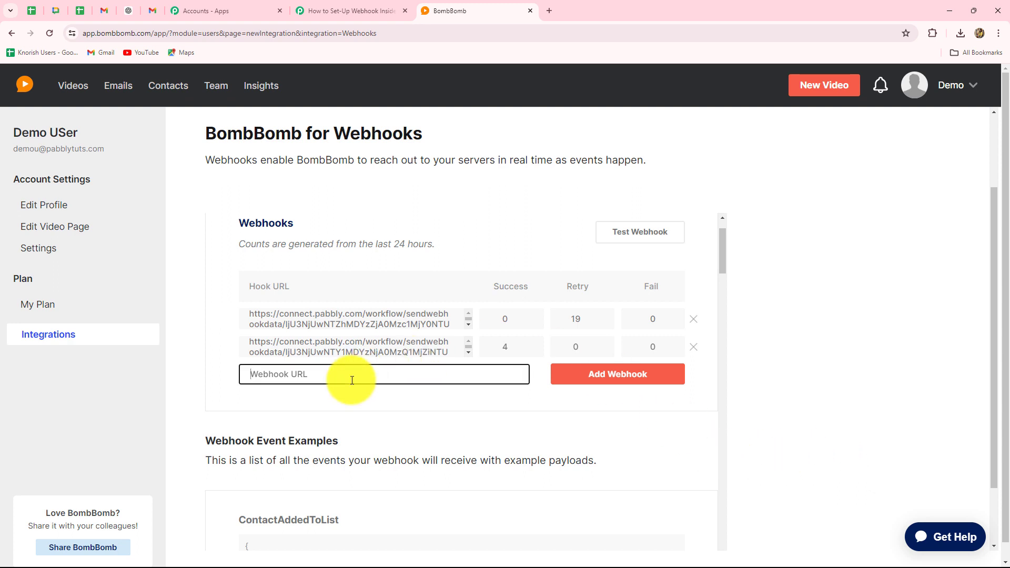
key("ctrl+v")
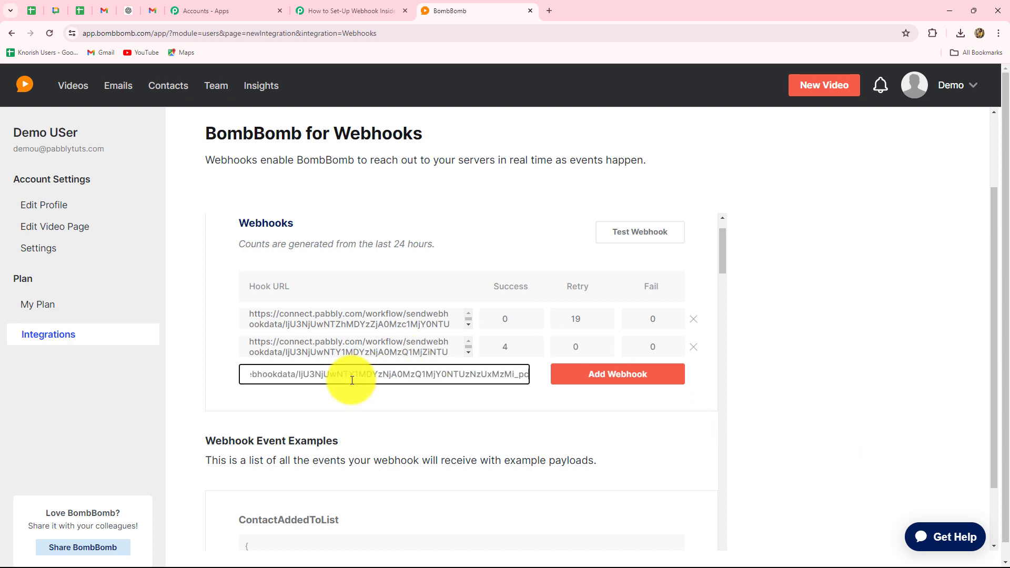
left_click(648, 383)
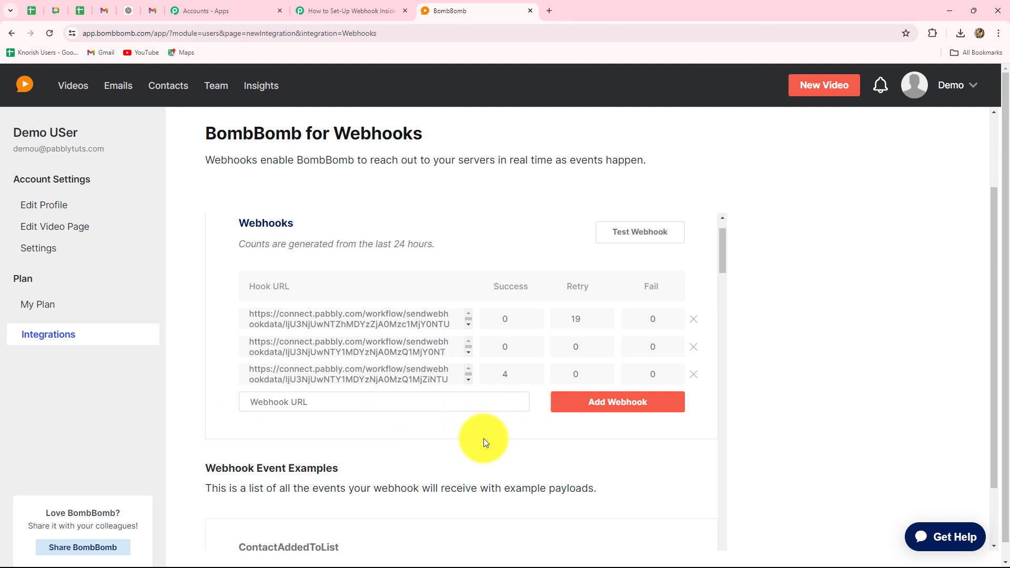
Return to the Pabbly Connect workflow, check the received test response and start re-capturing the webhook response.
left_click(345, 11)
scroll(890, 317, "down", 7)
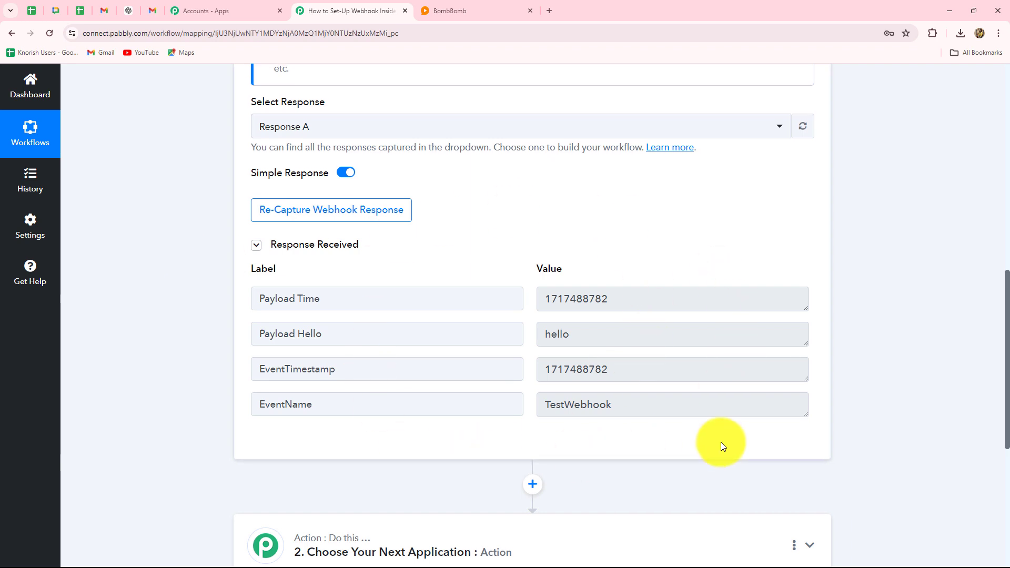
scroll(721, 442, "up", 2)
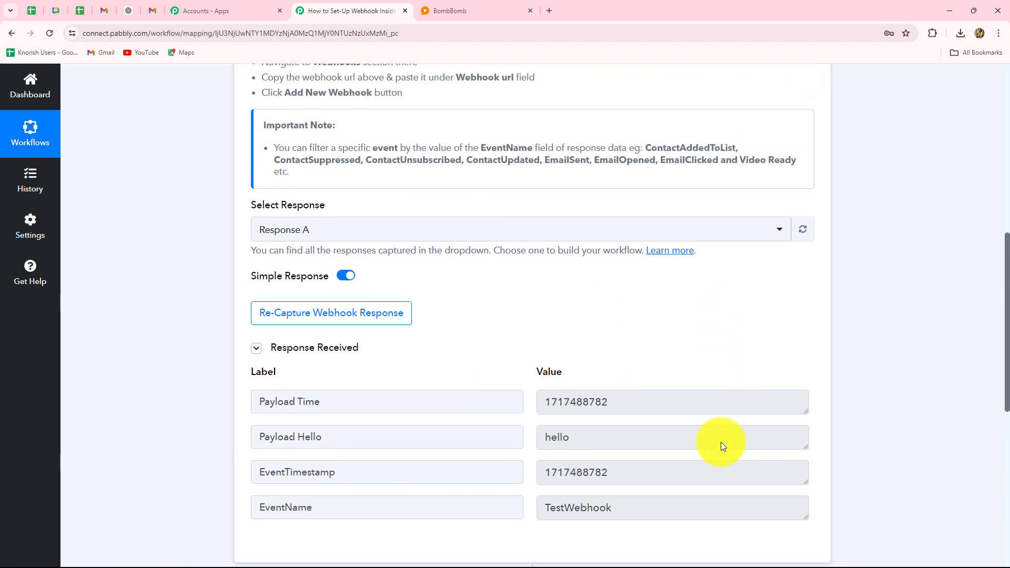
left_click(287, 316)
left_click(475, 388)
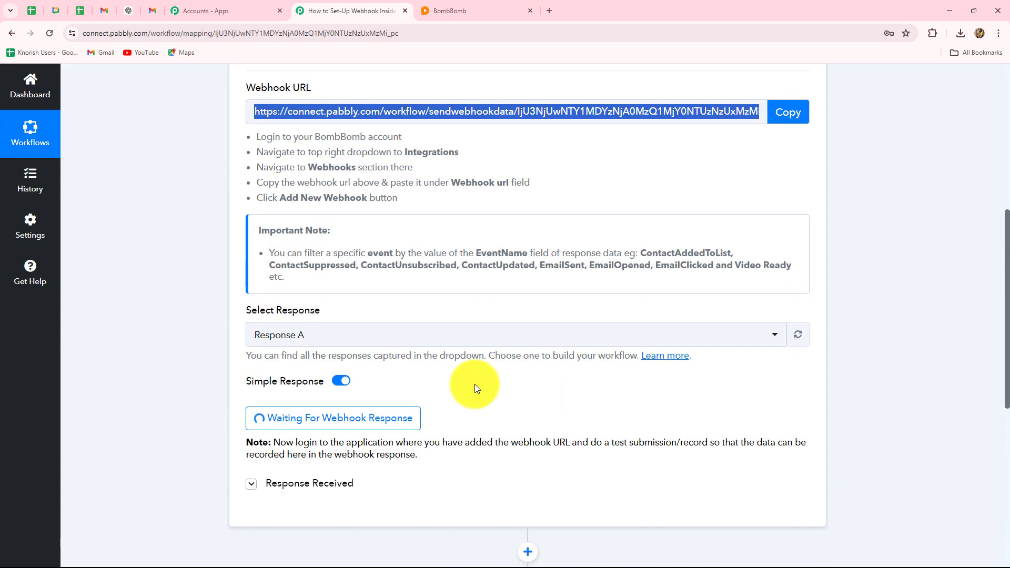
scroll(475, 388, "down", 3)
scroll(473, 387, "up", 2)
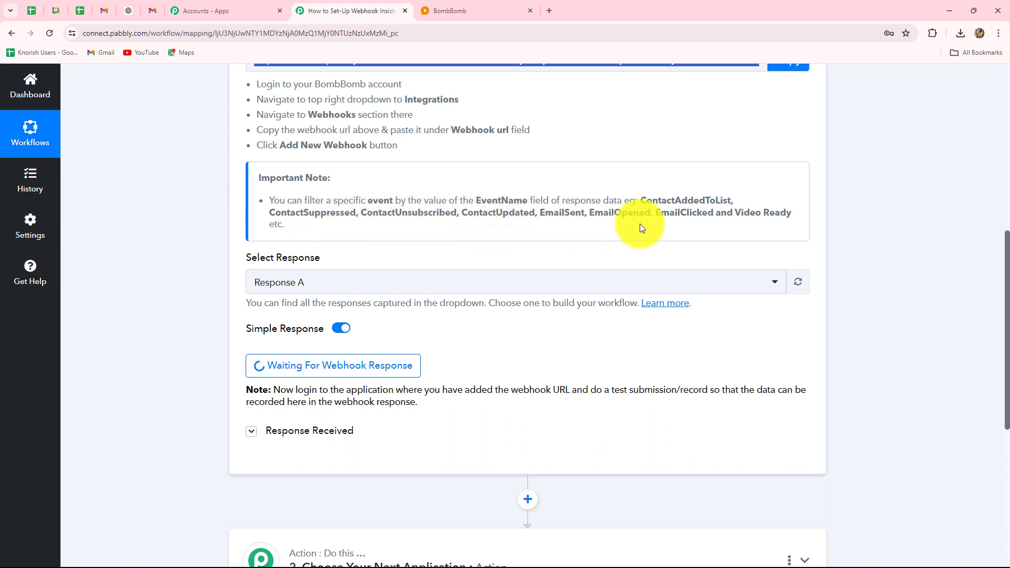
scroll(465, 301, "up", 4)
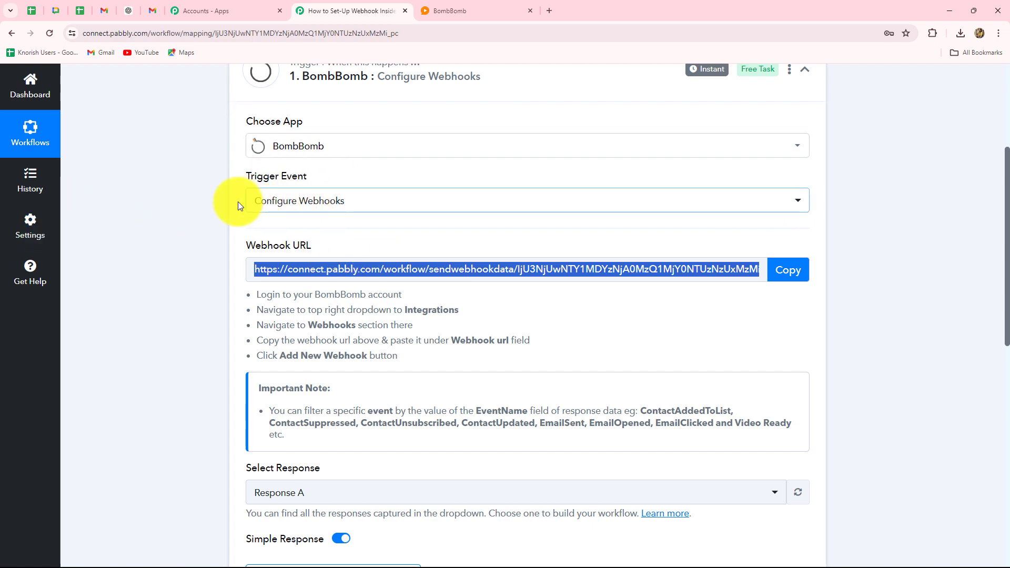
scroll(415, 345, "down", 4)
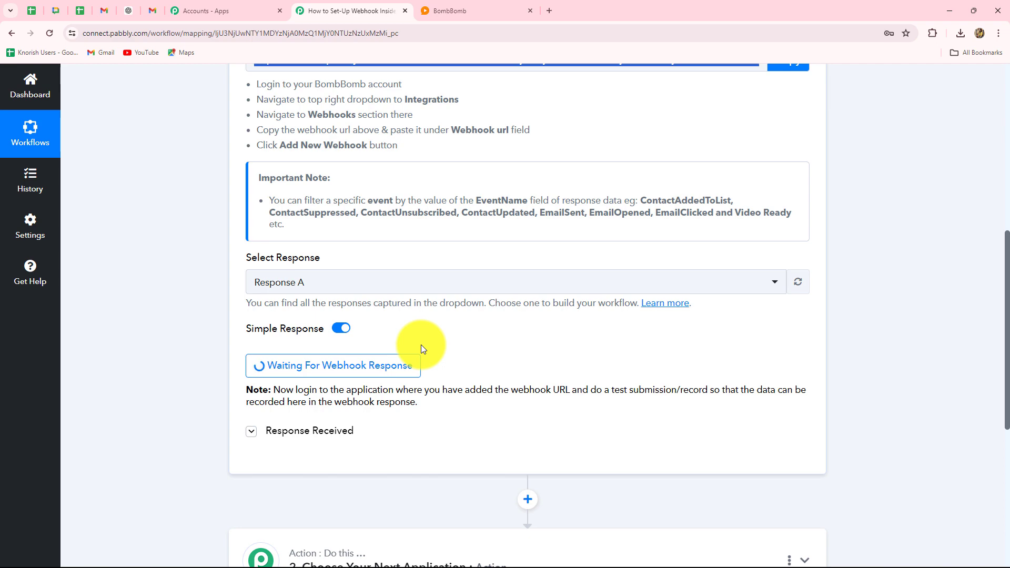
scroll(478, 350, "down", 4)
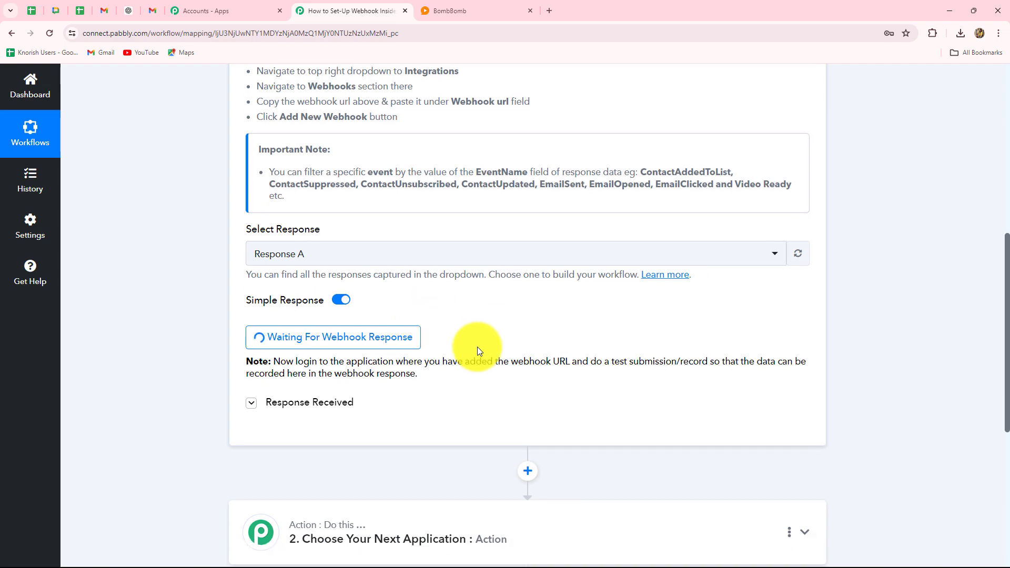
scroll(478, 350, "up", 3)
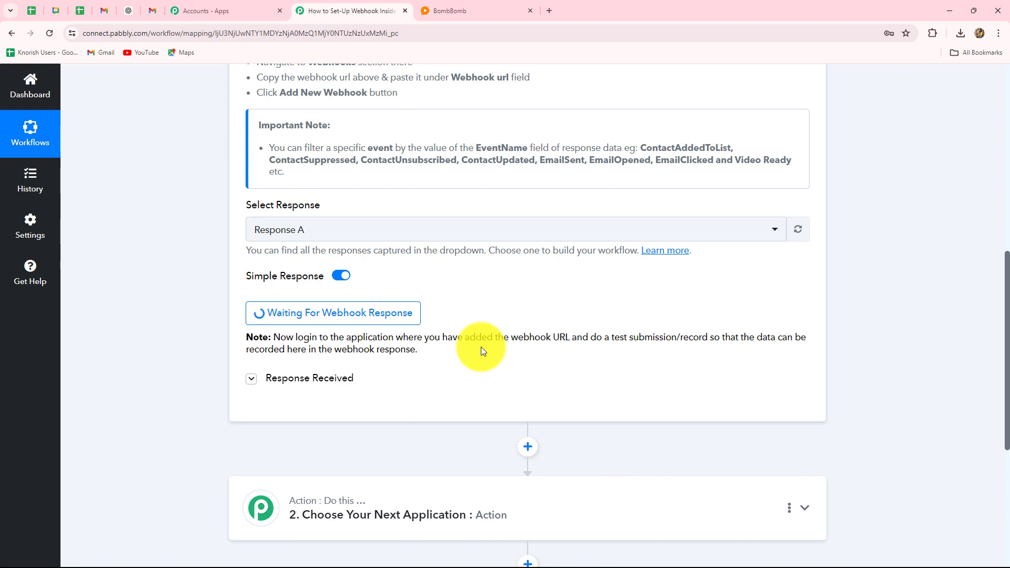
Switch to BombBomb and start a new Quick Send email from the account's emails.
left_click(456, 11)
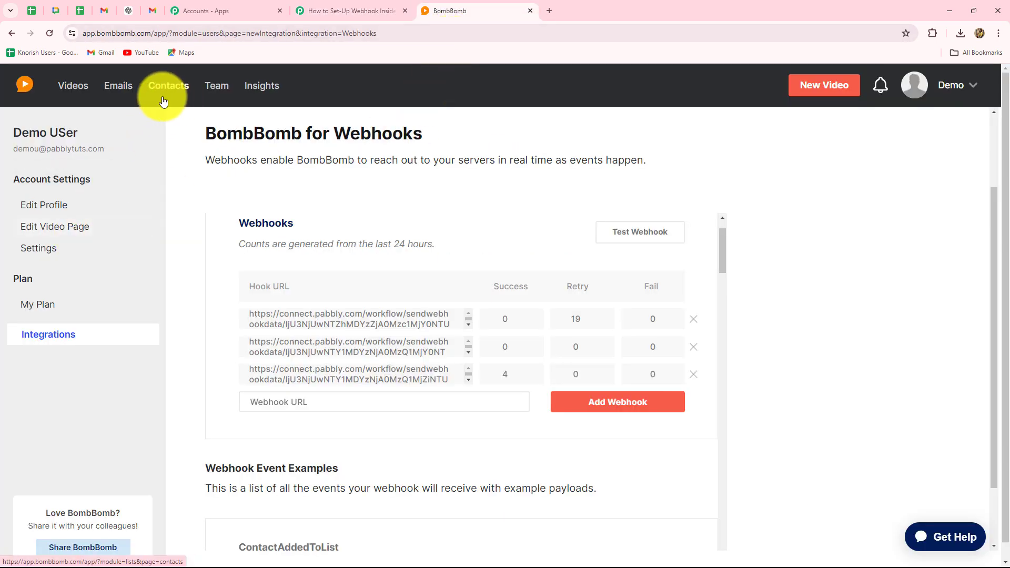
left_click(113, 91)
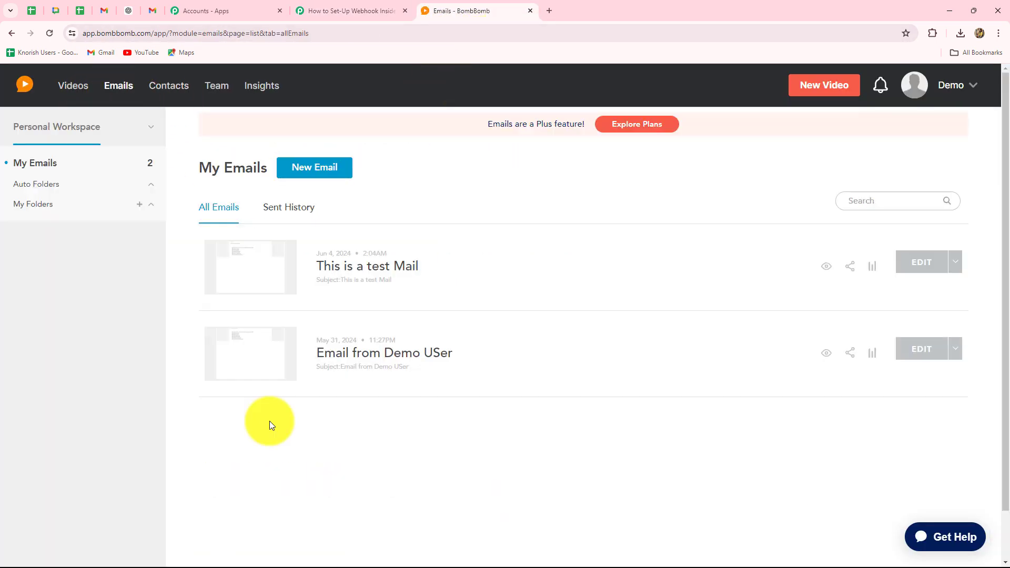
left_click(309, 171)
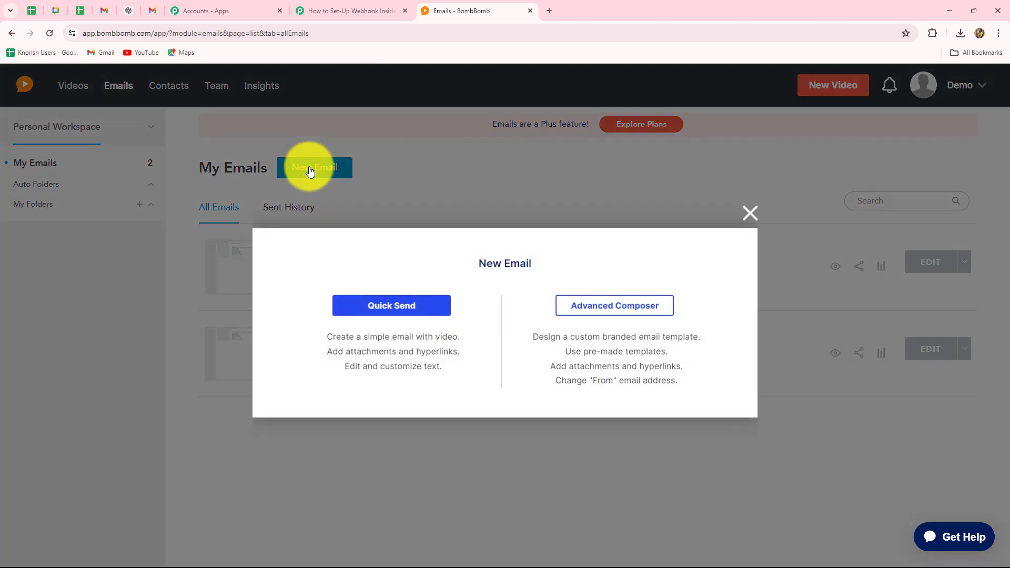
left_click(371, 312)
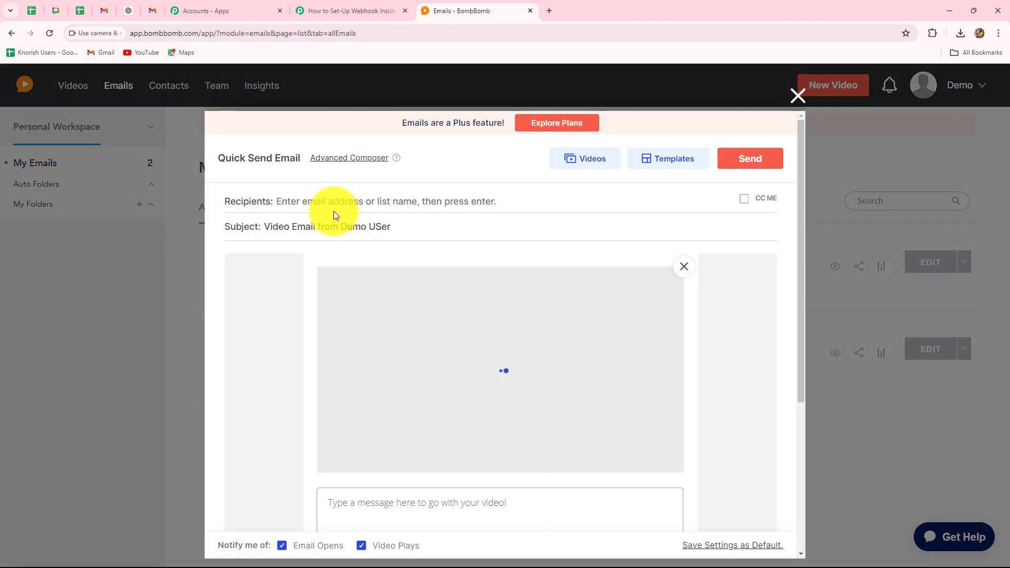
Dismiss the camera and microphone permission request and add the test user's email address as the recipient.
left_click(334, 203)
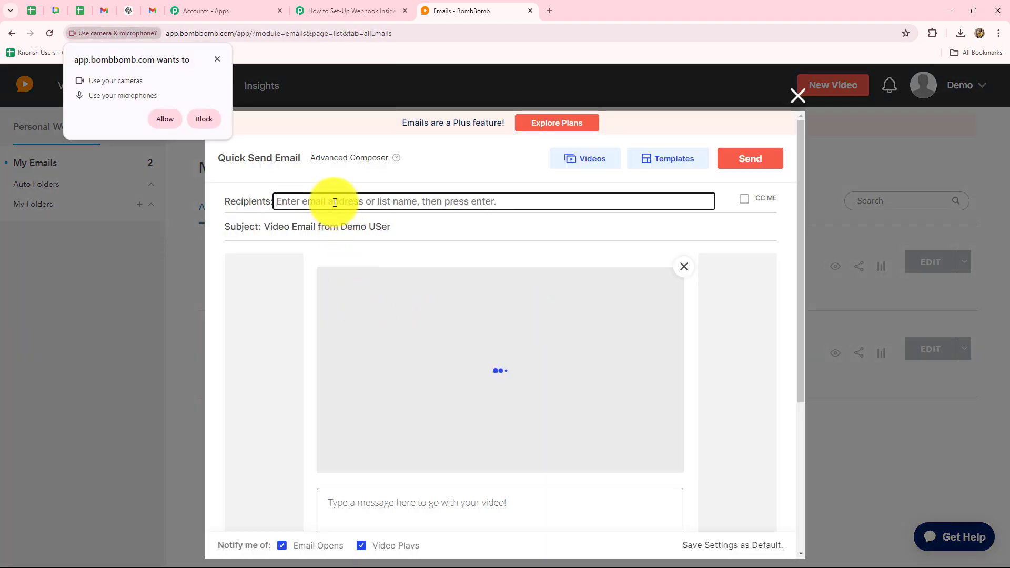
left_click(217, 59)
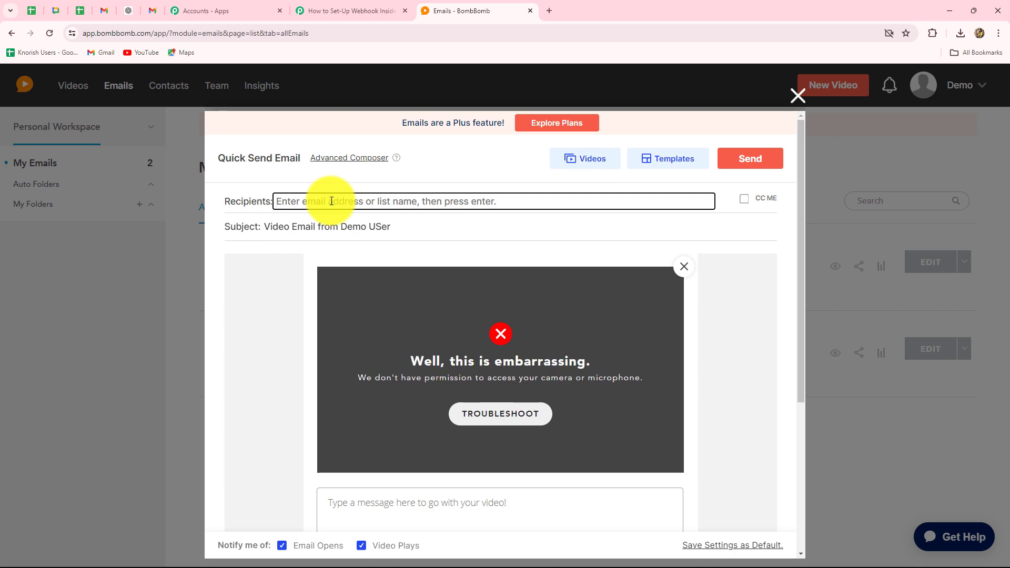
type("test")
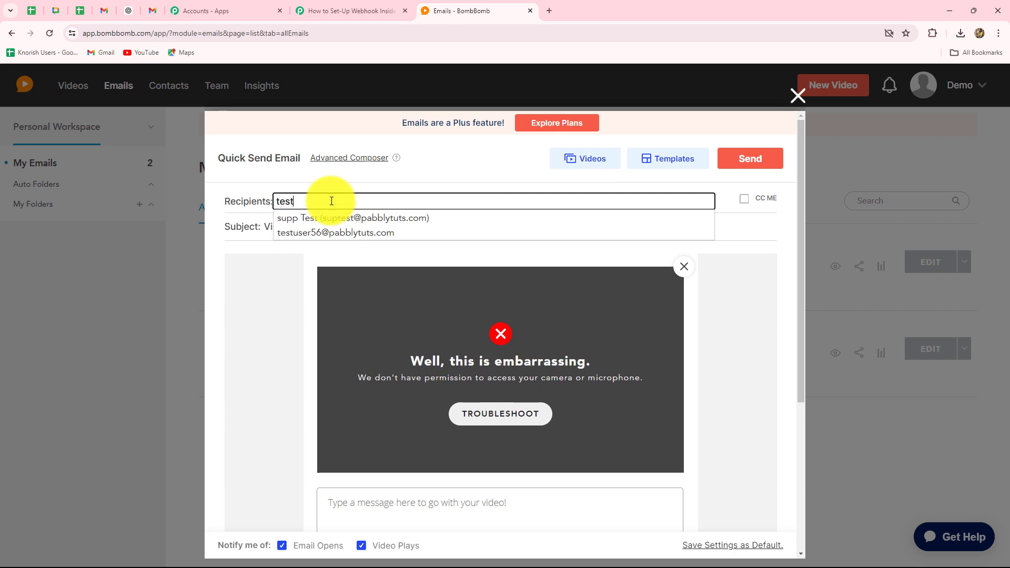
left_click(327, 232)
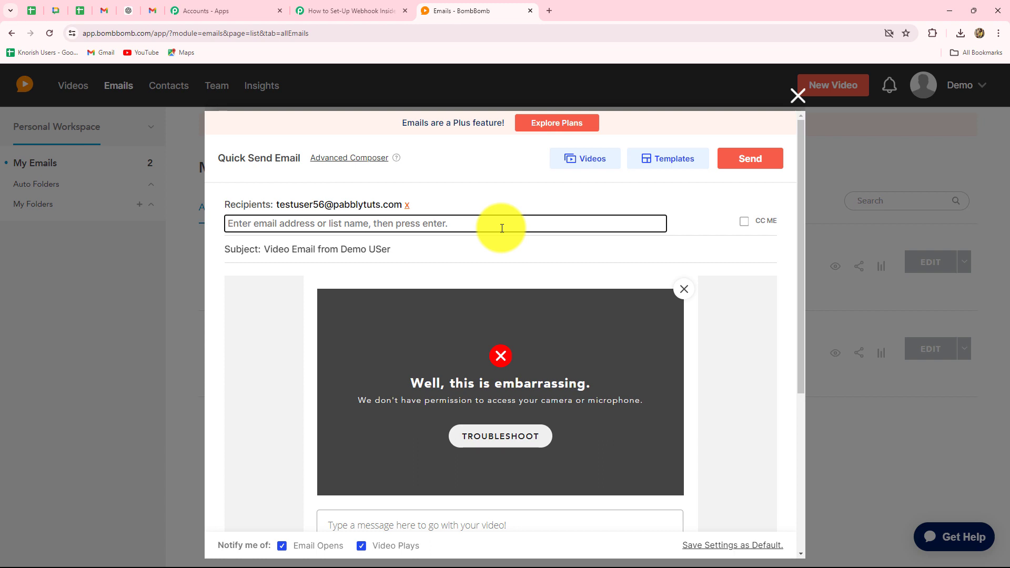
Replace the email's subject with "Test Email" and remove the video from the email.
left_click(282, 251)
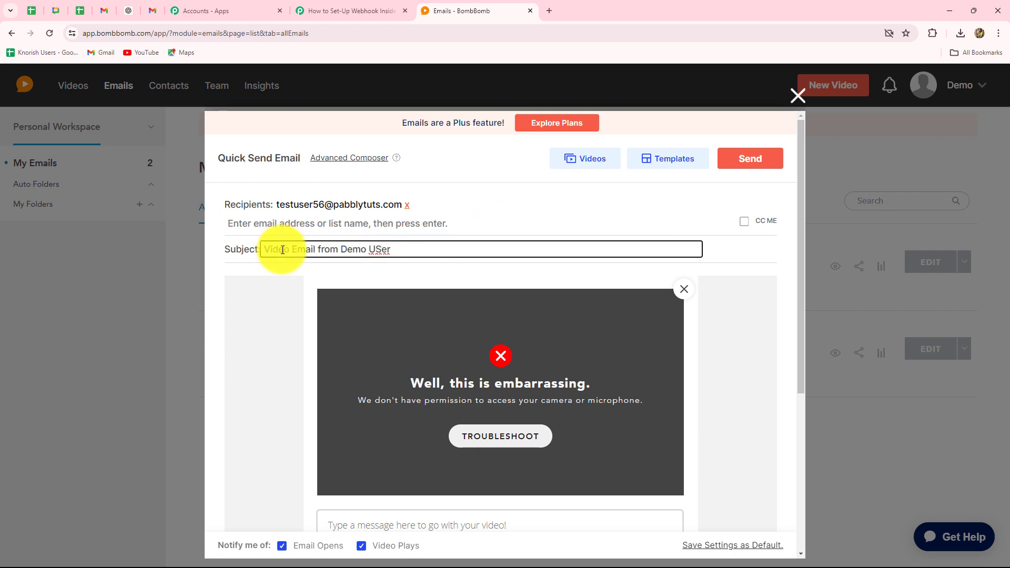
key("ctrl+a")
key("BackSpace")
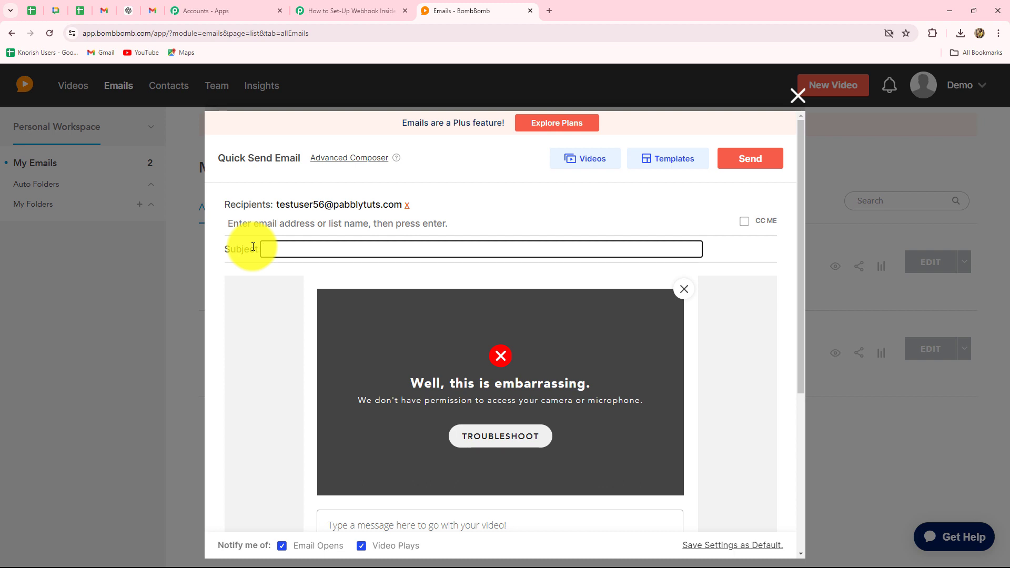
type("Test Email")
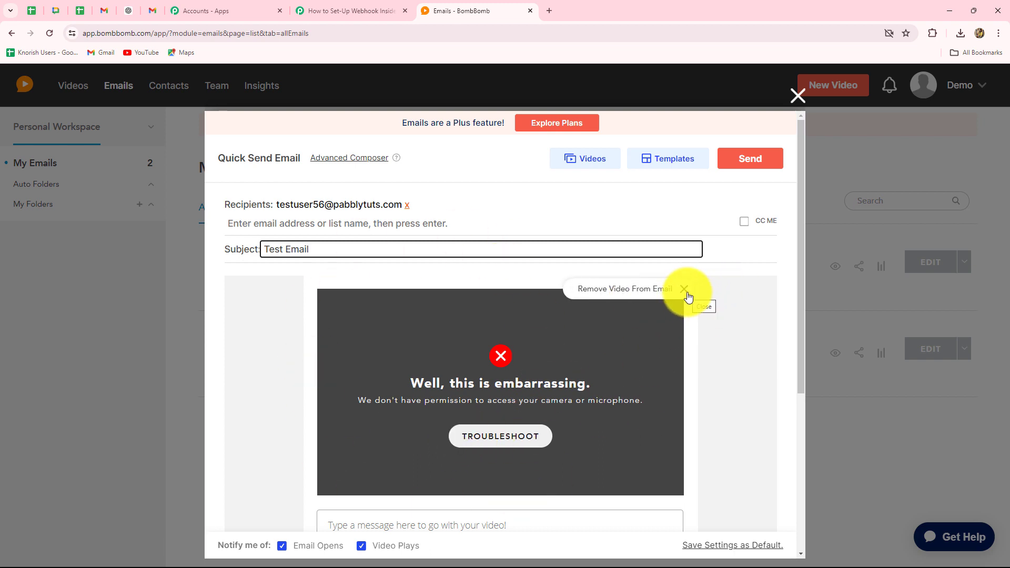
left_click(683, 289)
Write the message "Hello, This is a test mail. Thanks." in the email body and send the email.
scroll(715, 343, "down", 1)
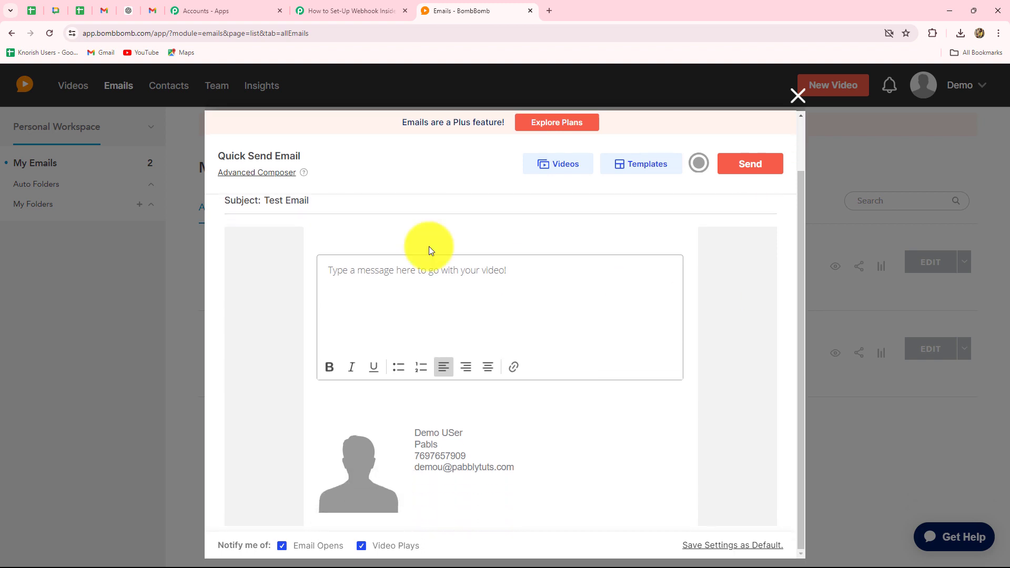
left_click(344, 272)
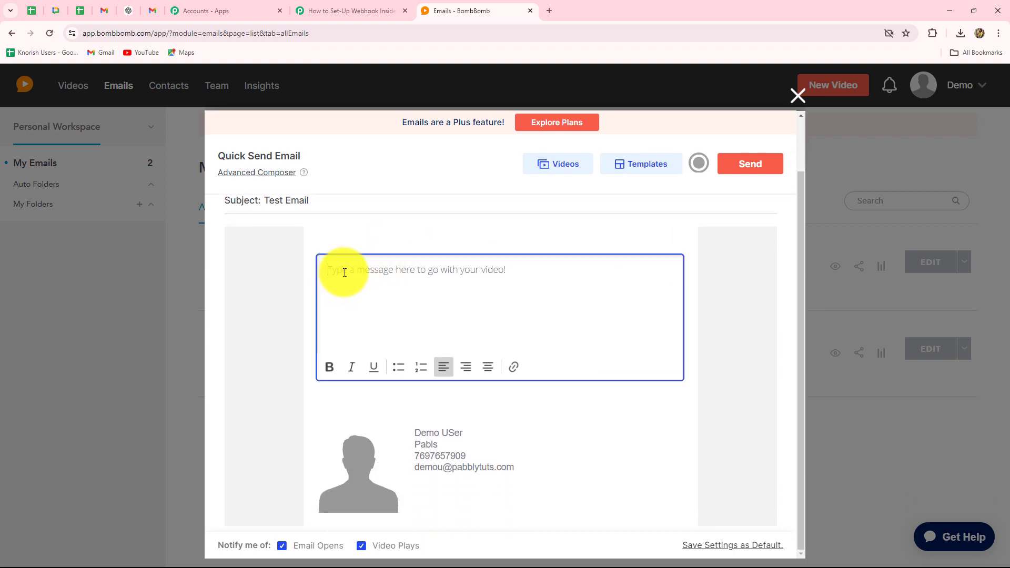
type("Hello, This is a test mail.  Thanks")
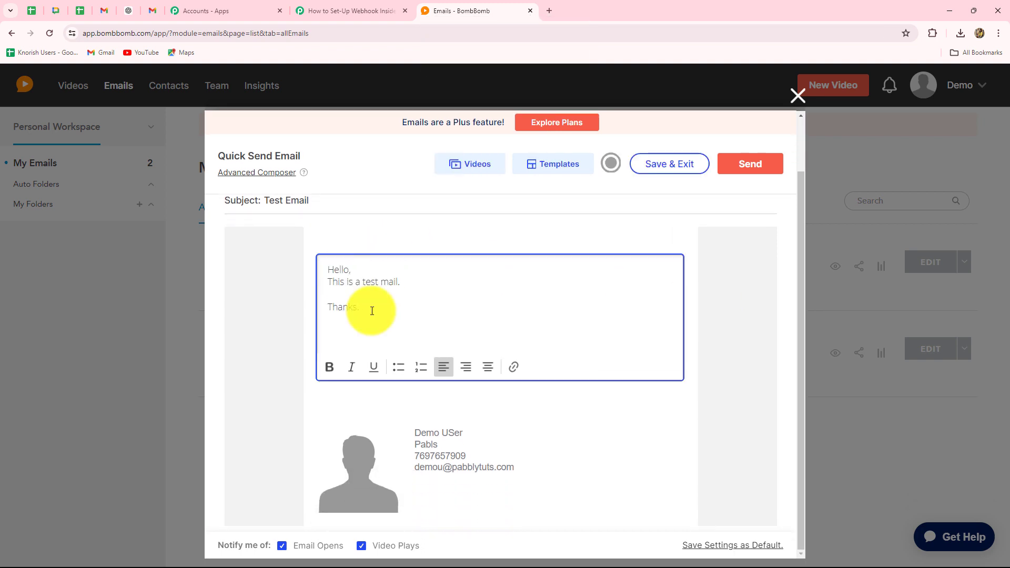
scroll(678, 316, "up", 1)
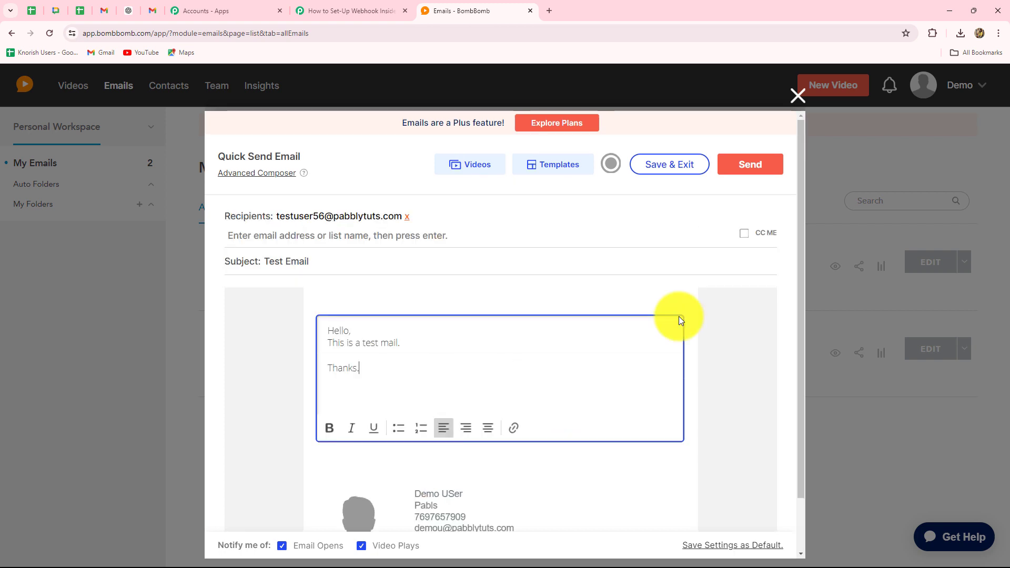
left_click(745, 166)
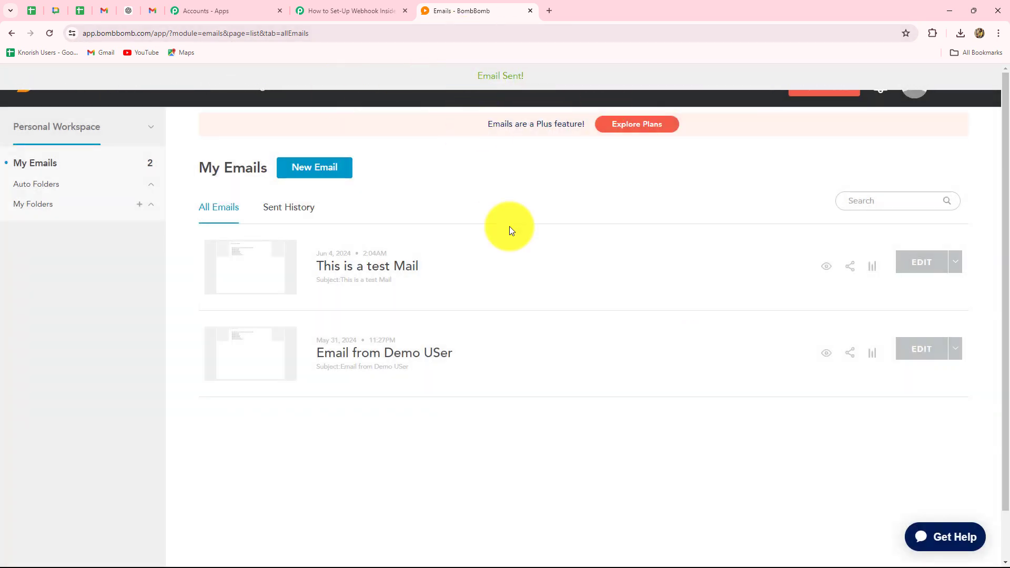
Return to the Pabbly Connect workflow and examine the captured response's subject line, job ID, email ID, contact email, timestamp and event name.
left_click(360, 10)
scroll(949, 266, "down", 3)
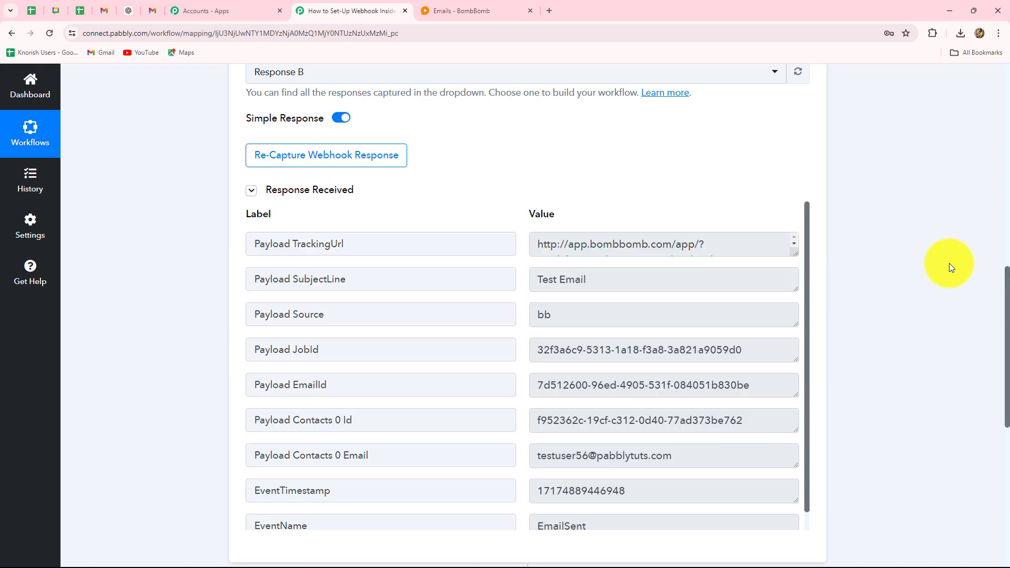
scroll(931, 253, "down", 2)
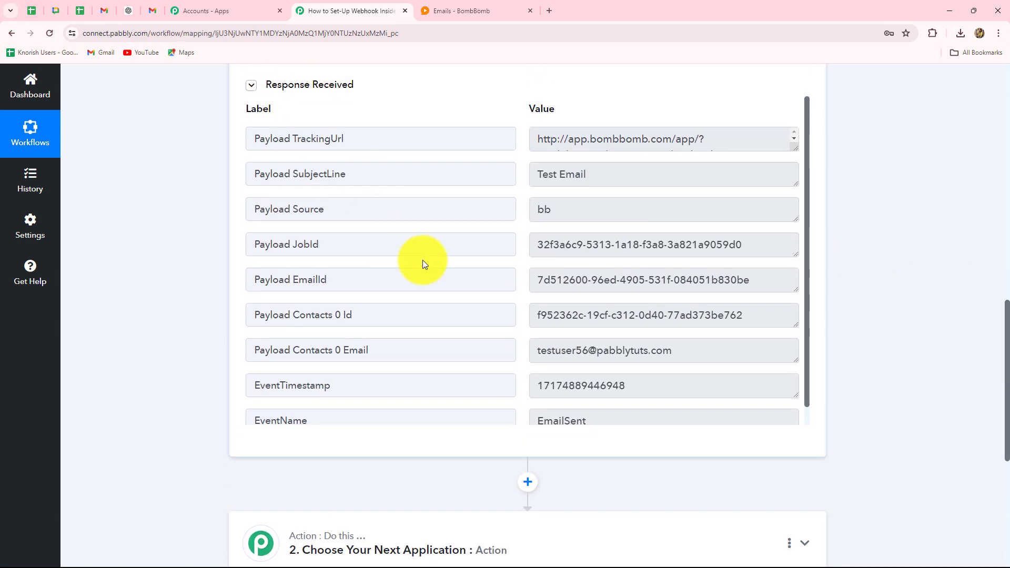
left_click_drag(609, 169, 520, 172)
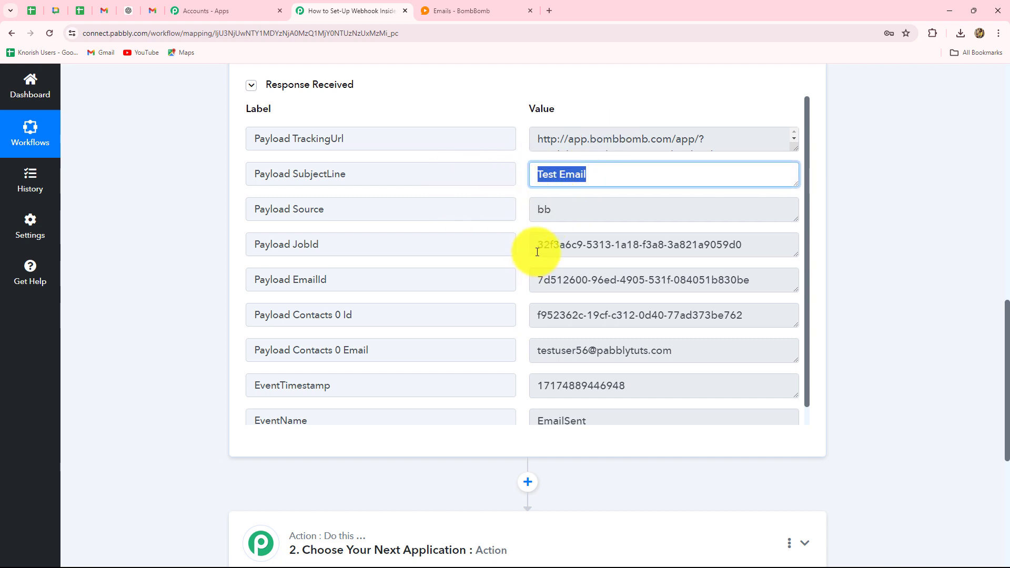
left_click_drag(530, 256, 816, 254)
scroll(565, 333, "down", 1)
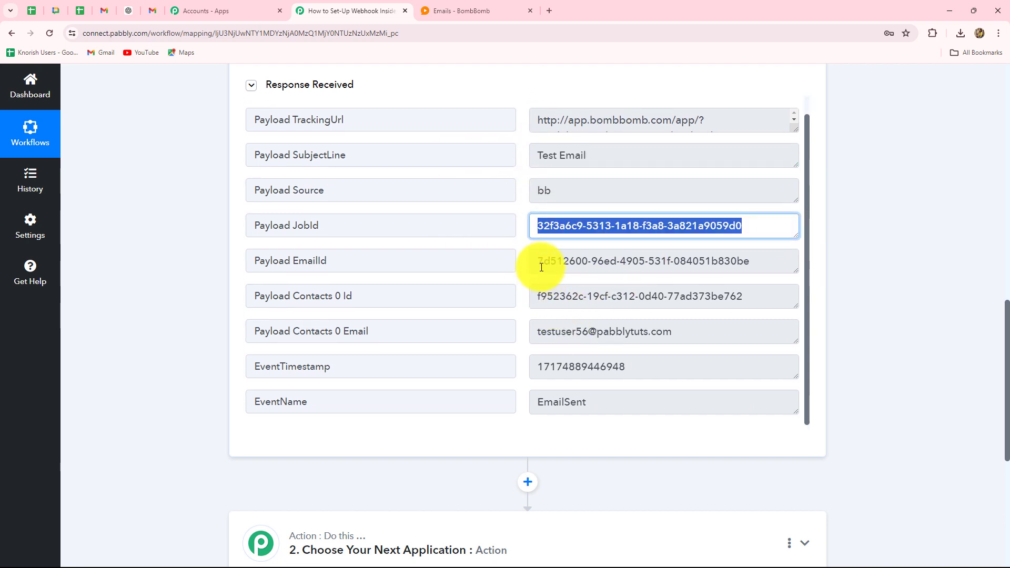
left_click_drag(530, 261, 878, 260)
left_click_drag(539, 332, 749, 333)
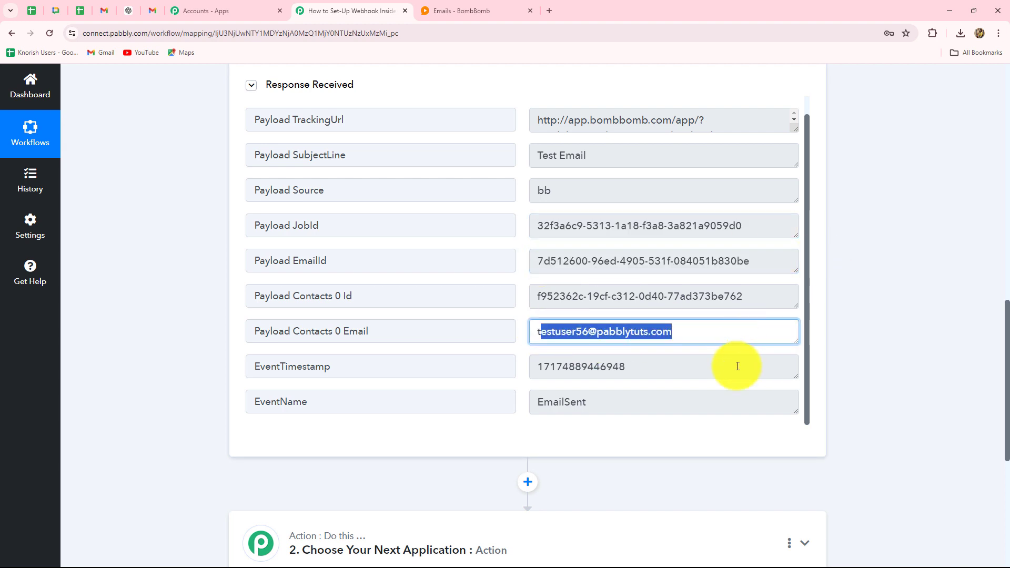
left_click_drag(651, 367, 525, 371)
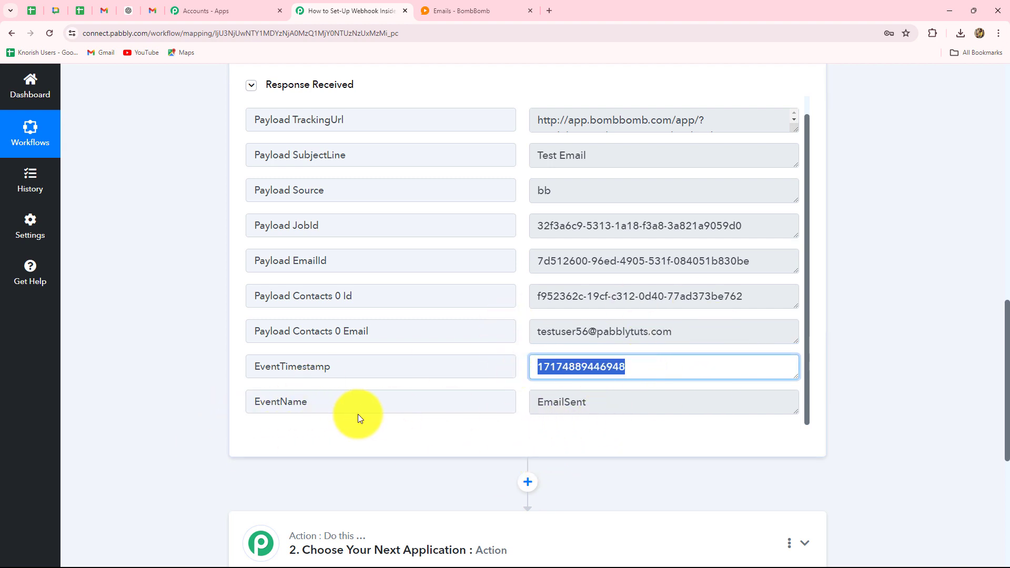
left_click_drag(541, 404, 646, 402)
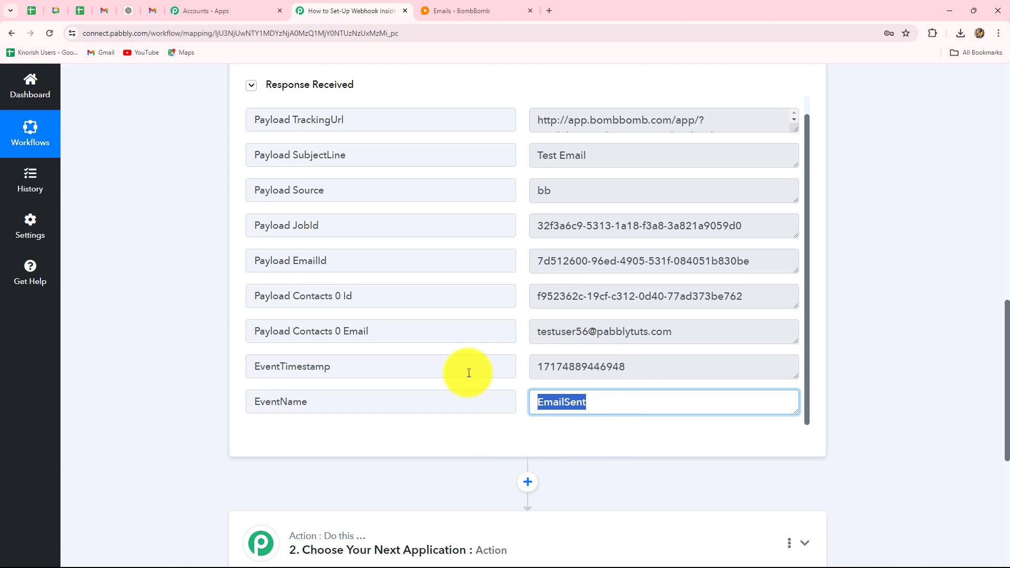
left_click(566, 439)
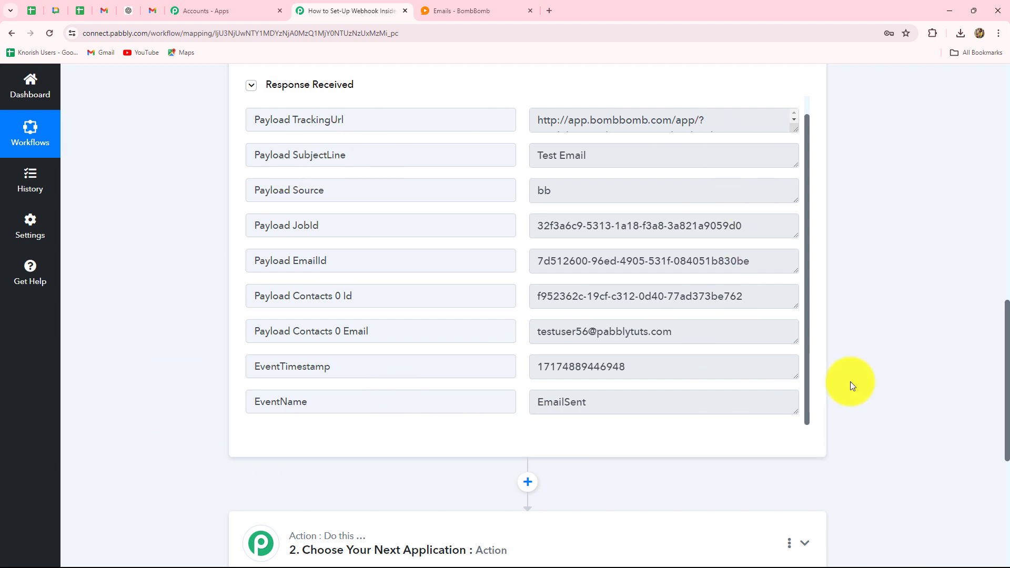
Set the workflow's action step to Filter (Pabbly) with the Filter Values event and connect it.
scroll(947, 436, "down", 5)
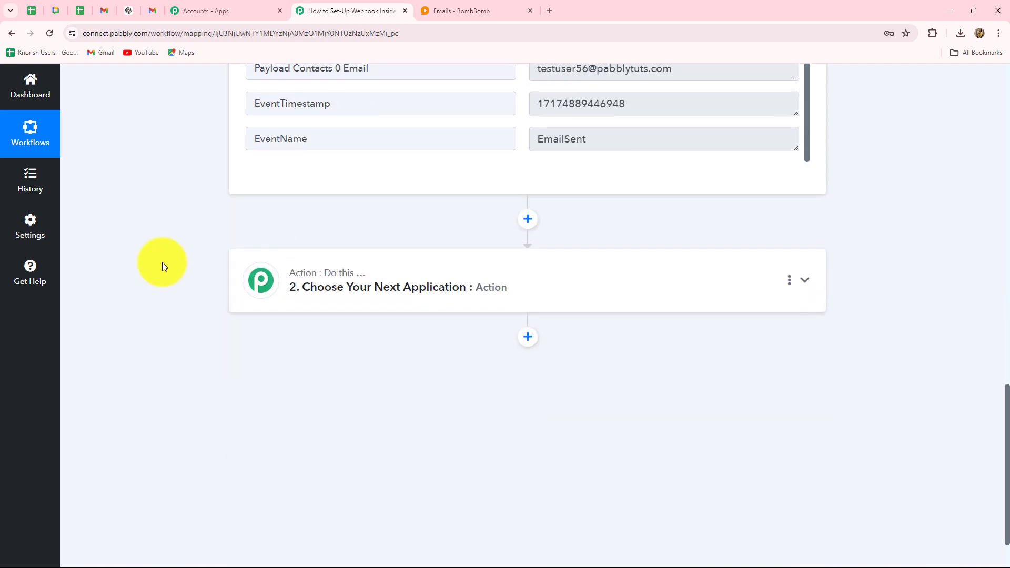
left_click(334, 303)
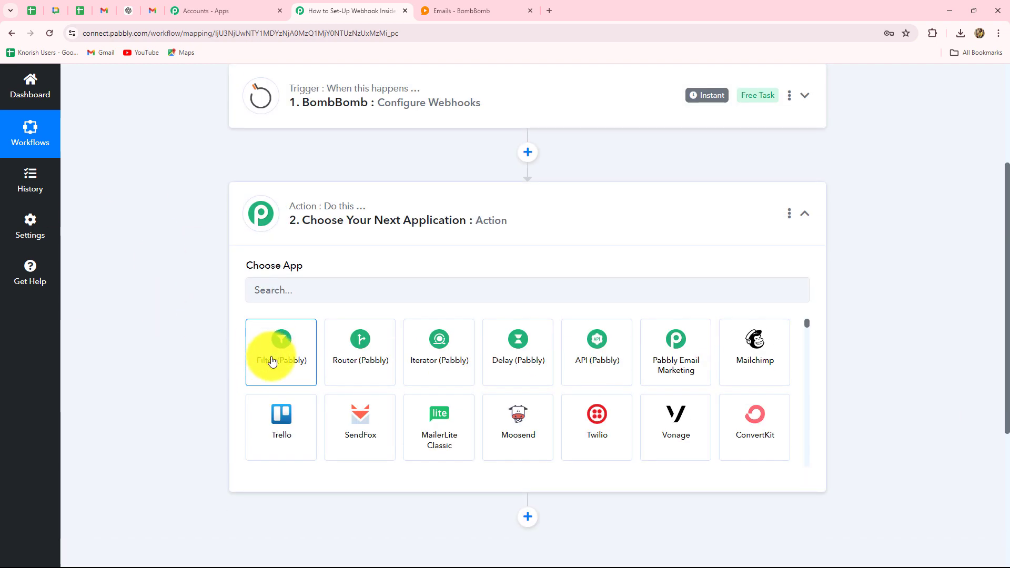
left_click(271, 352)
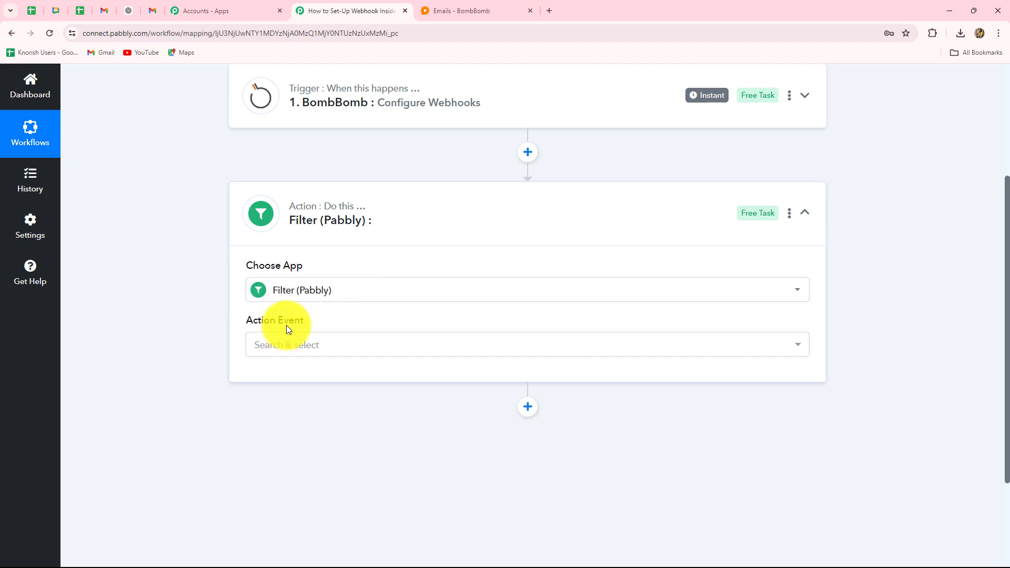
left_click(293, 342)
left_click(277, 413)
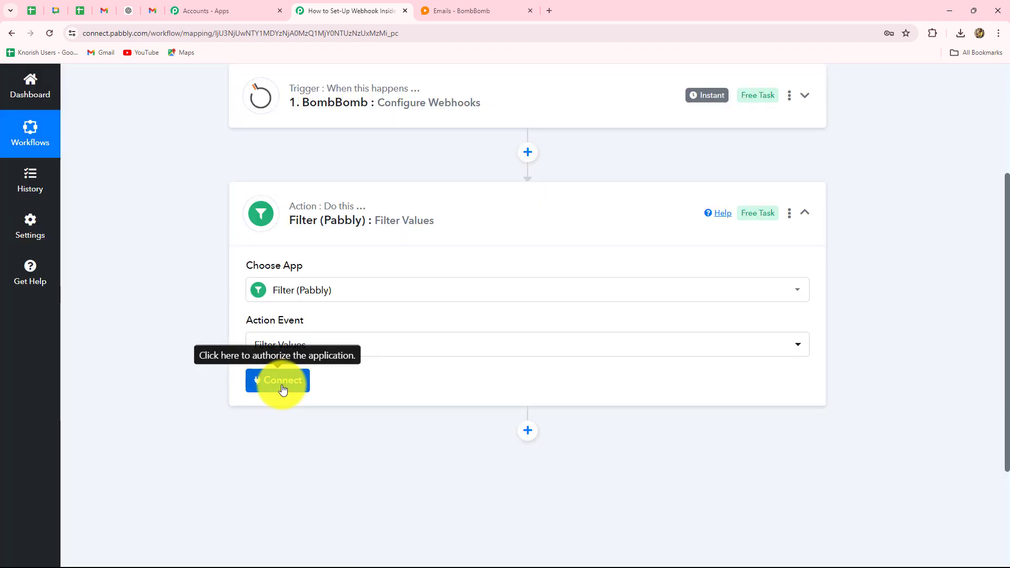
left_click(279, 388)
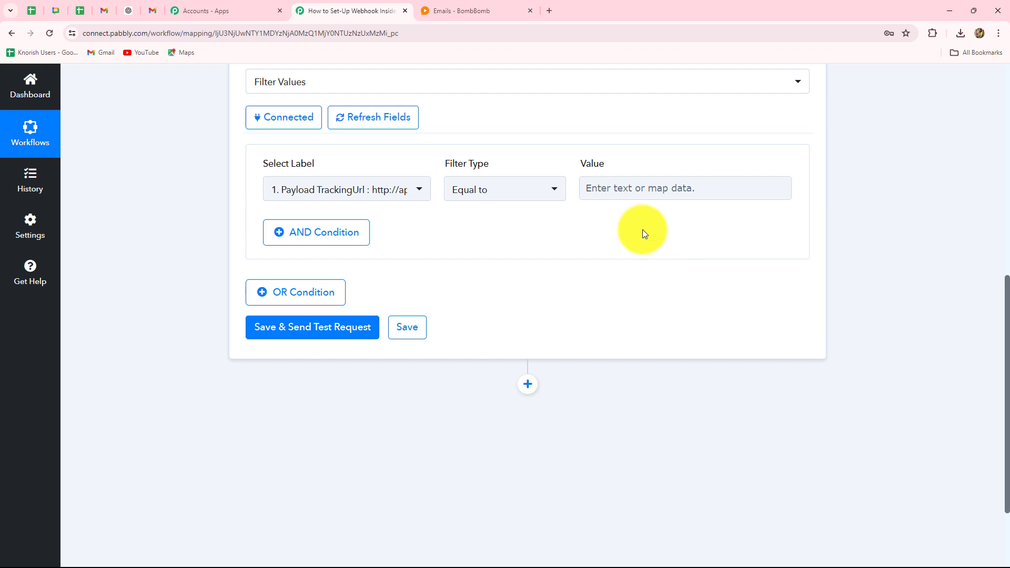
Choose EventName from the BombBomb trigger's response as the label of the filter condition.
left_click(335, 190)
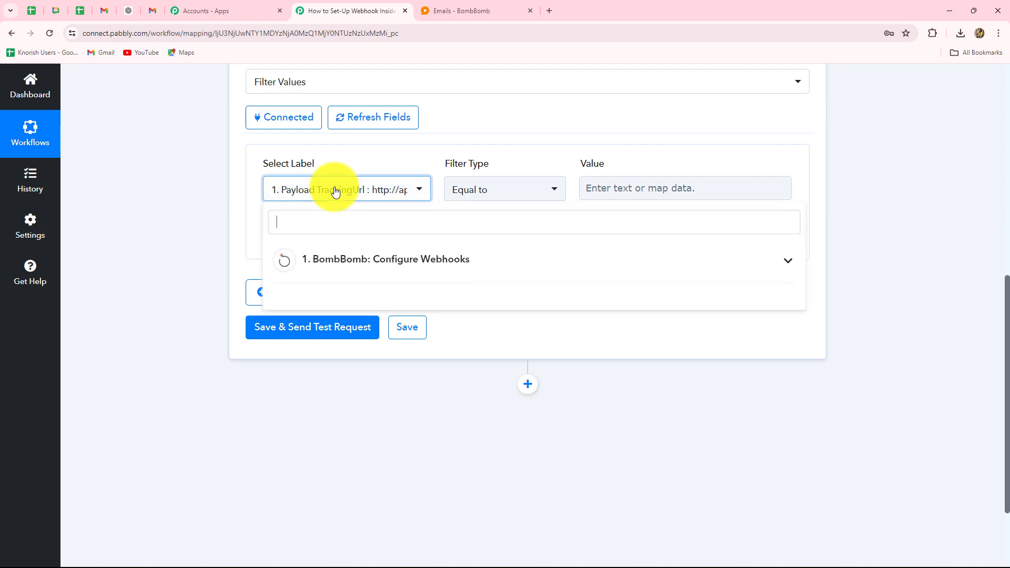
left_click(360, 266)
scroll(369, 395, "down", 2)
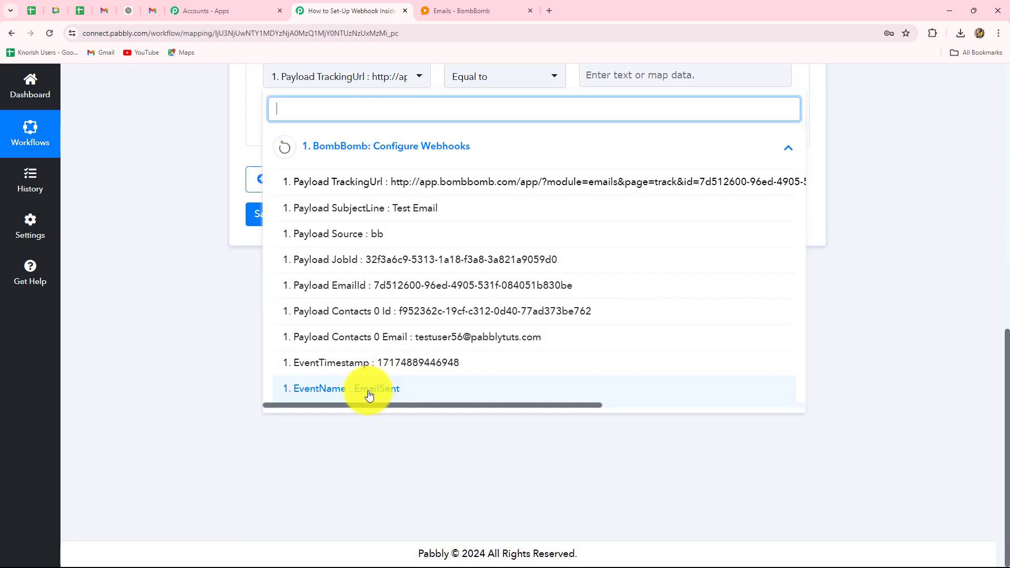
left_click(380, 395)
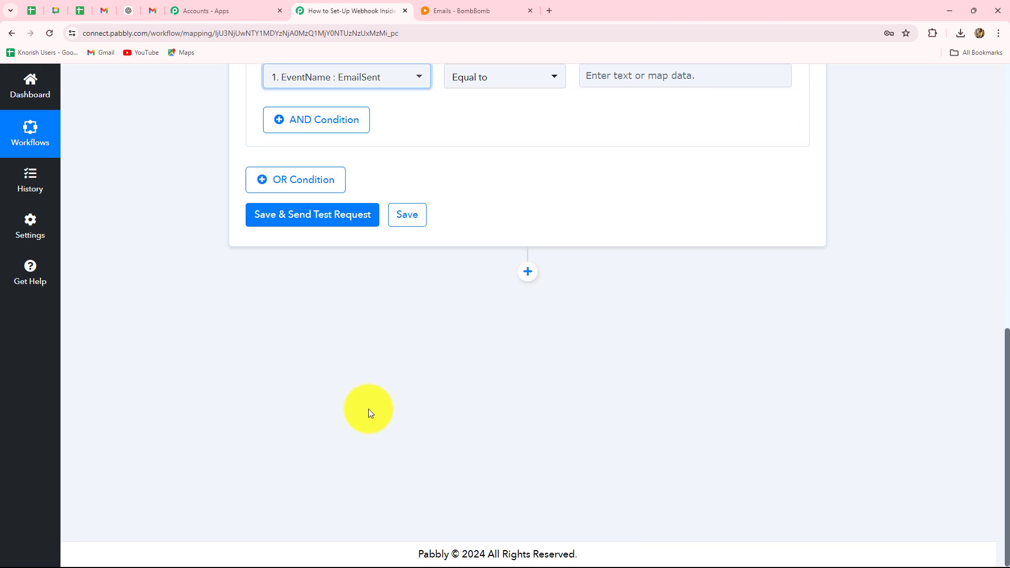
scroll(269, 431, "up", 3)
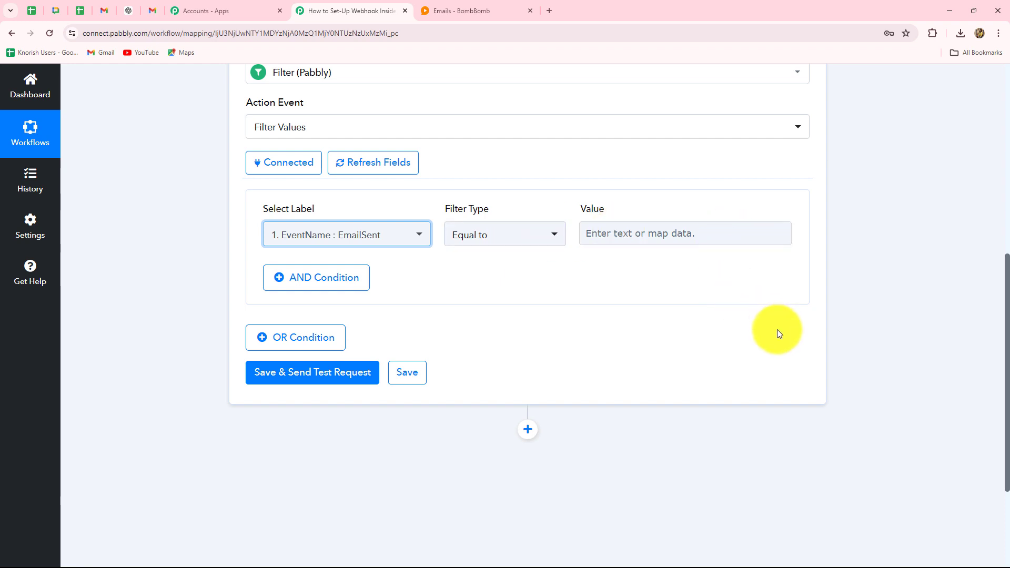
scroll(777, 329, "up", 7)
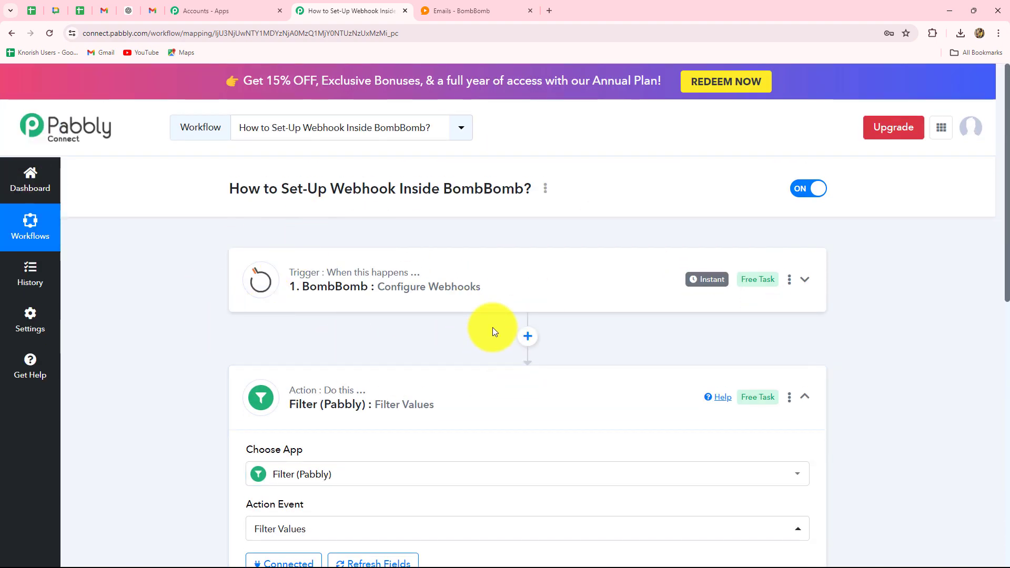
scroll(942, 417, "down", 9)
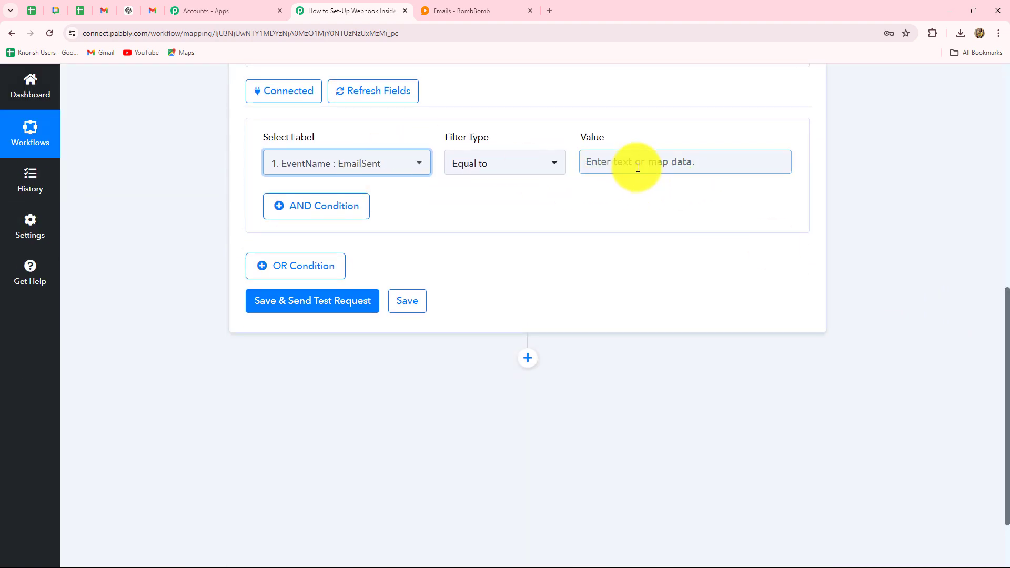
Copy the EventName value EmailSent from the captured response of the BombBomb trigger step.
left_click(591, 161)
scroll(564, 242, "up", 7)
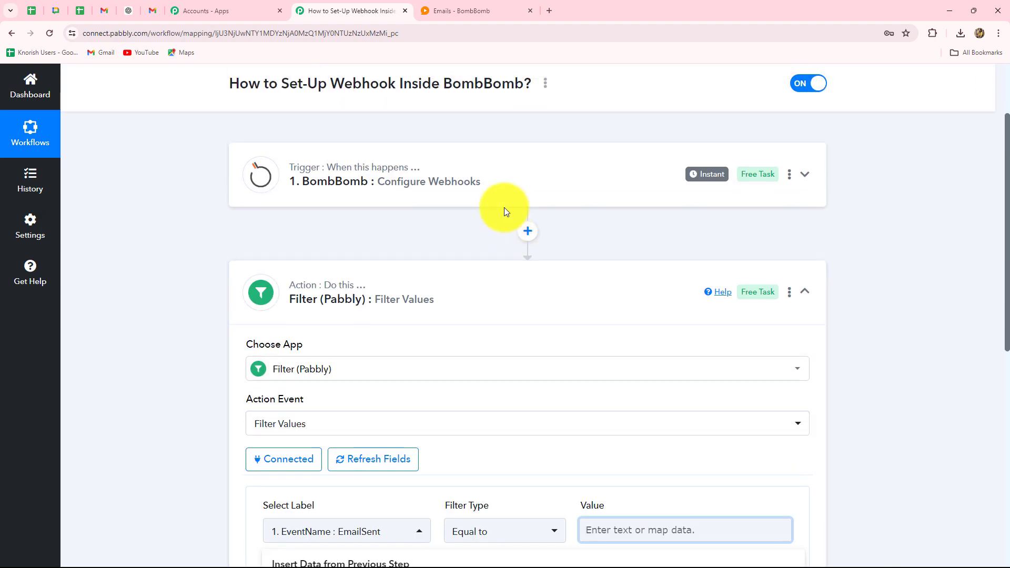
left_click(504, 208)
left_click_drag(608, 192, 514, 192)
key("ctrl+c")
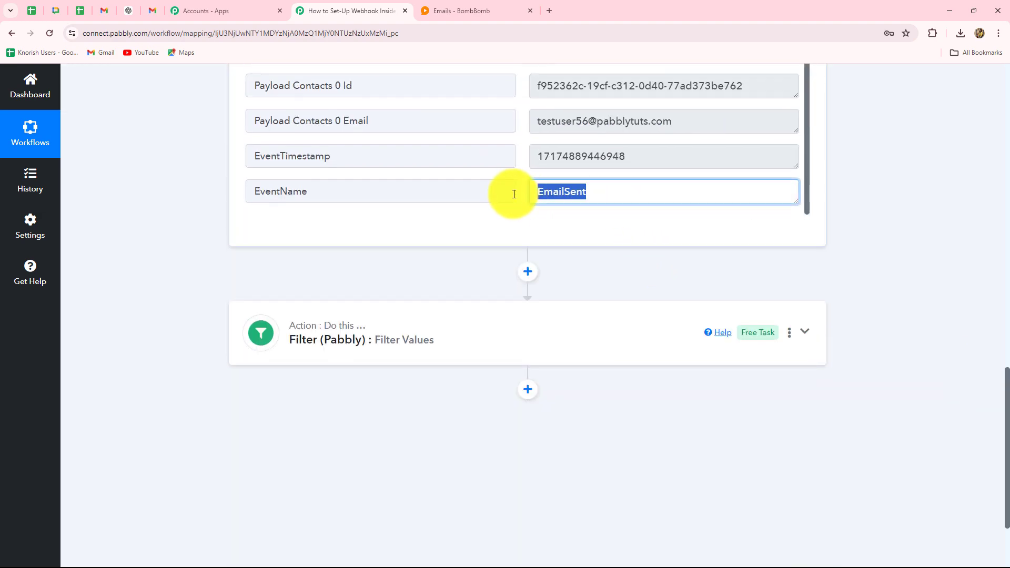
Reopen the Filter (Pabbly) step and paste EmailSent as the value of the EventName filter condition.
scroll(891, 212, "down", 3)
left_click(543, 219)
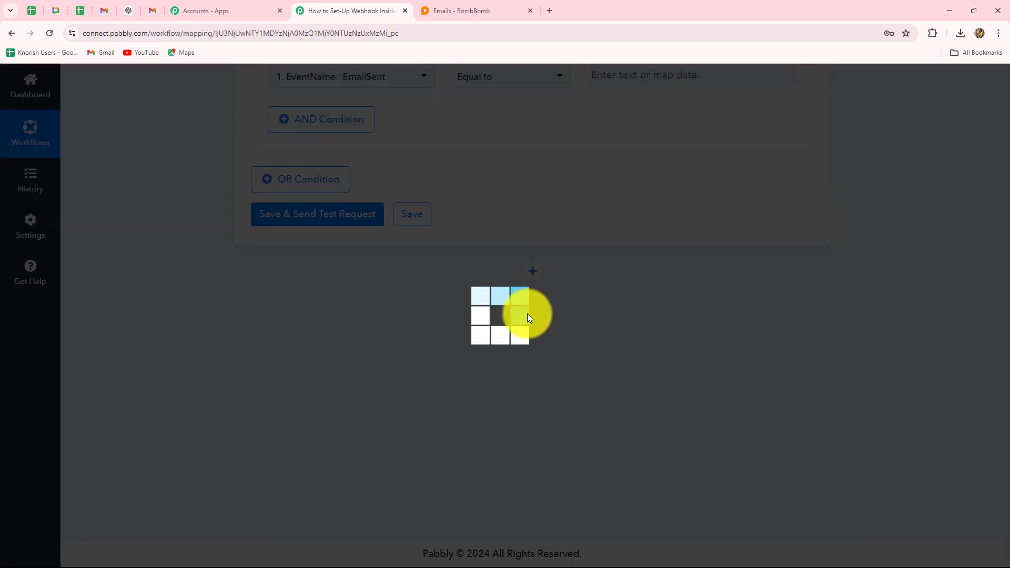
left_click(584, 449)
key("ctrl+v")
left_click(860, 418)
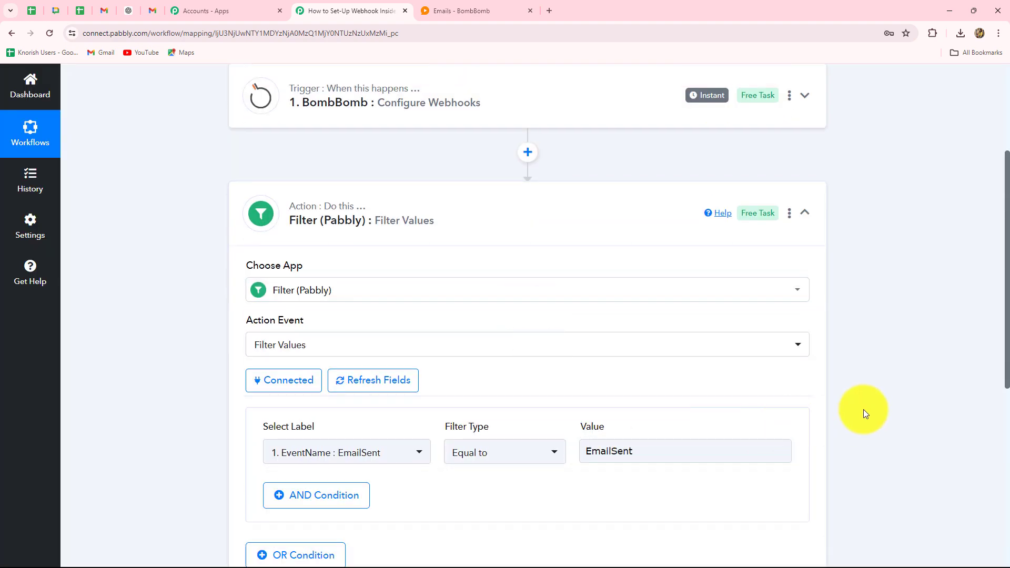
Save the filter with a test request and collapse the Filter (Pabbly) step after checking the response message.
scroll(863, 410, "down", 5)
left_click(288, 321)
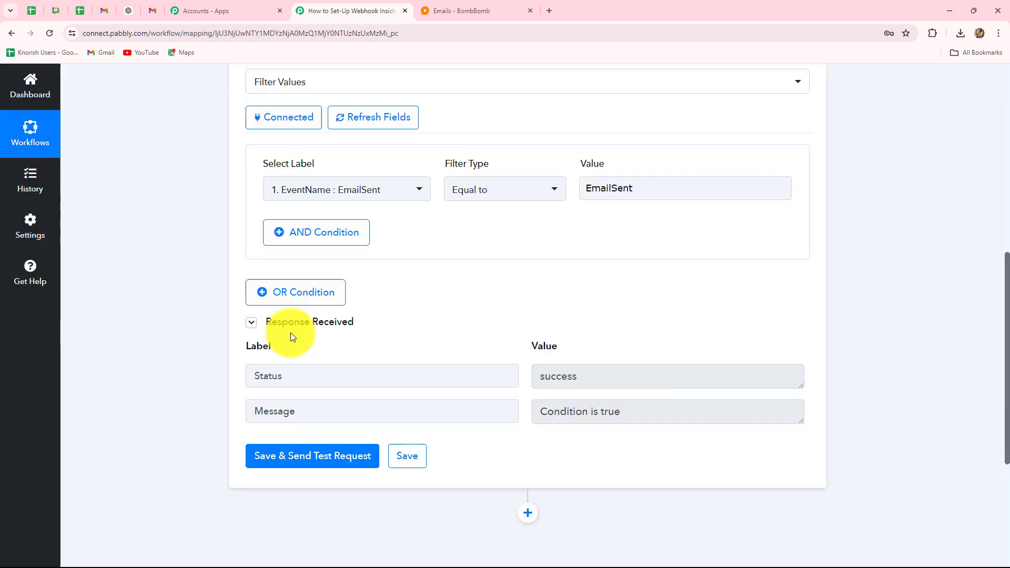
triple_click(579, 415)
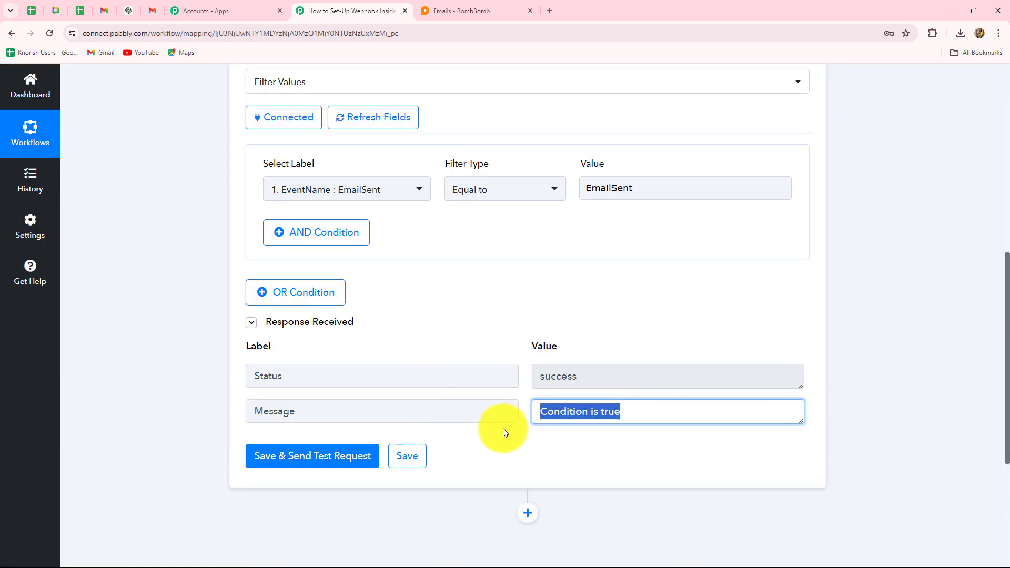
scroll(906, 394, "up", 8)
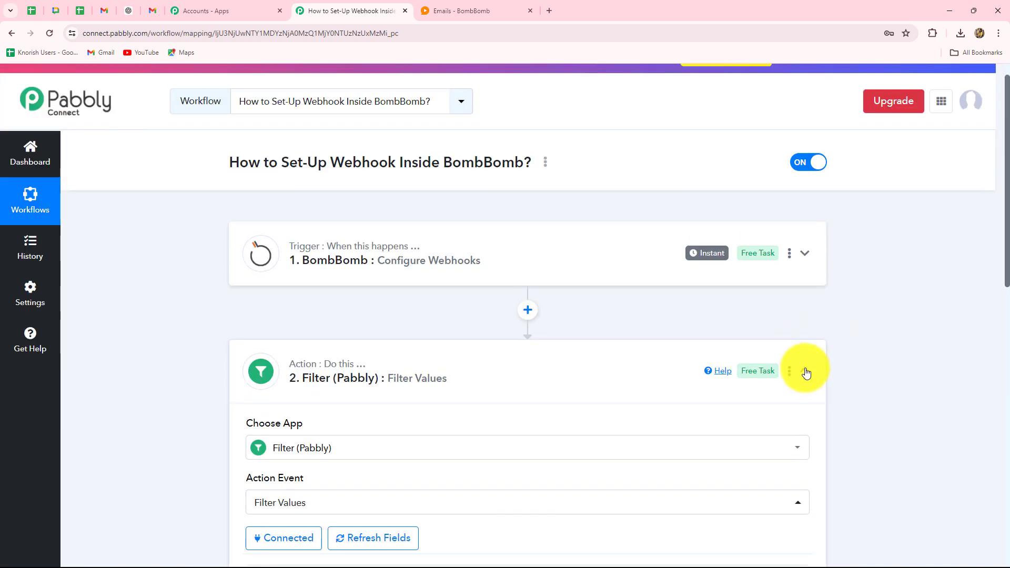
left_click(805, 371)
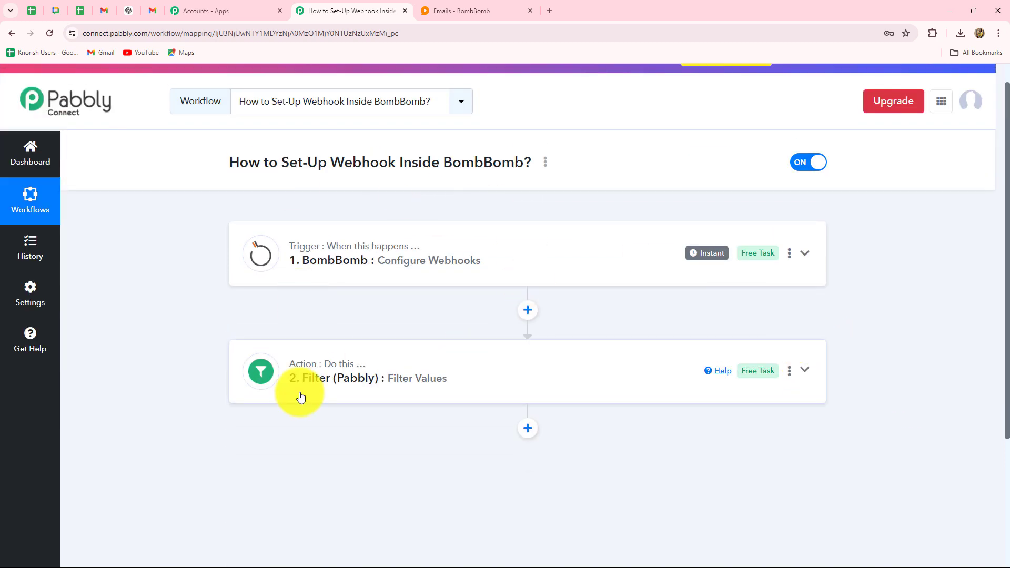